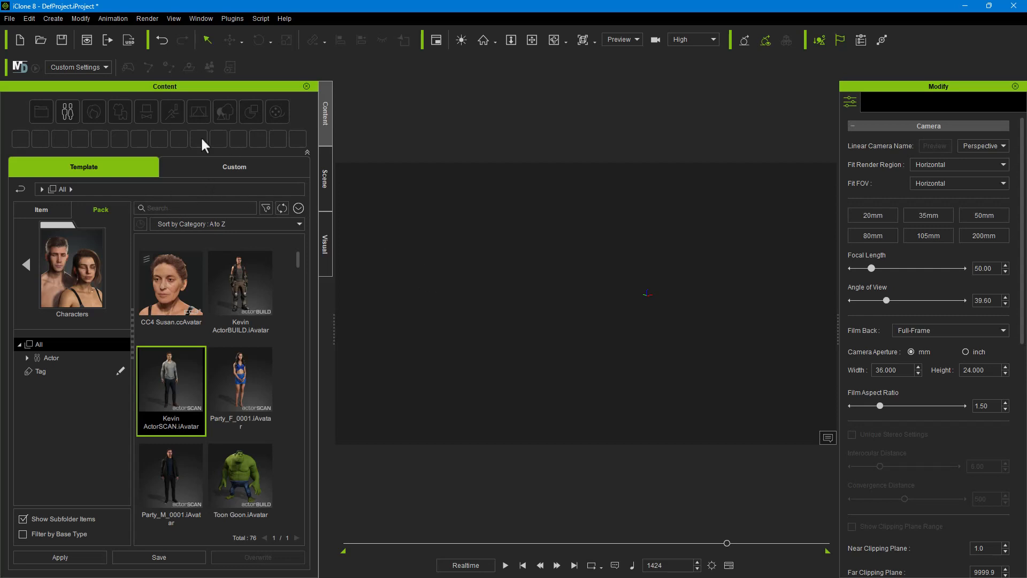
Create a Floor primitive at the scene origin and deselect it
{"action": "left_click", "coordinate": [58, 21]}
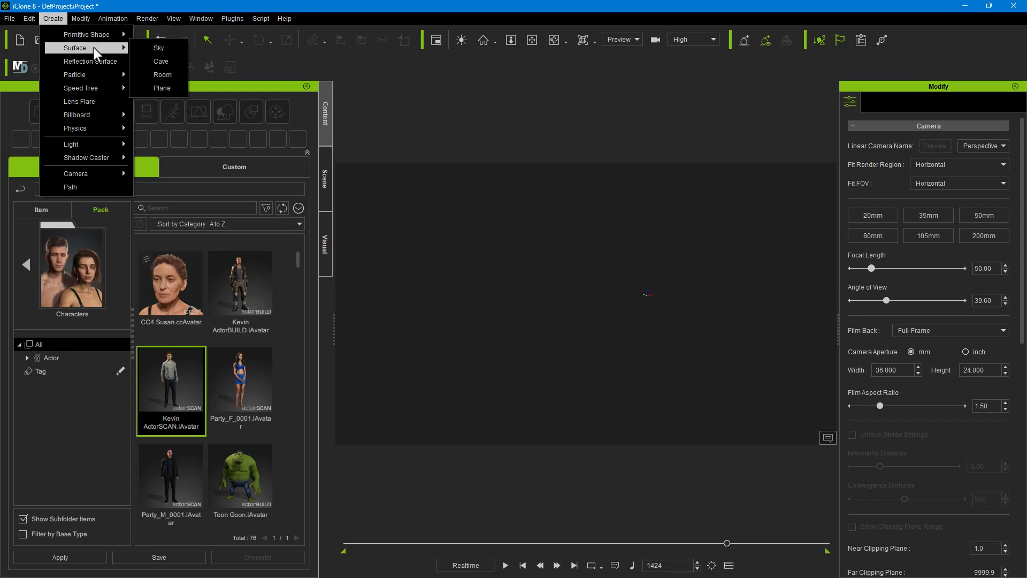
{"action": "mouse_move", "coordinate": [100, 39]}
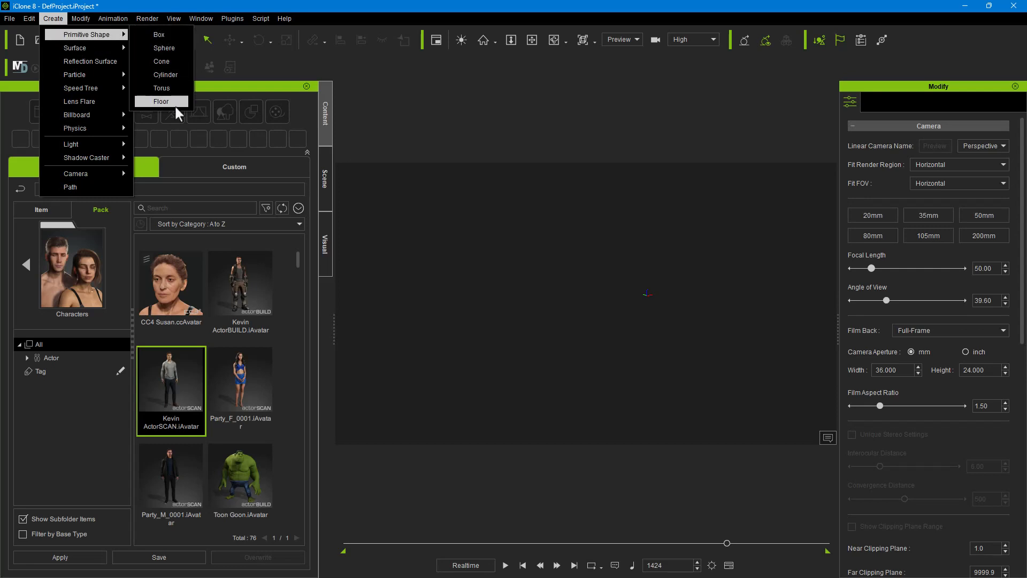
{"action": "left_click", "coordinate": [174, 104]}
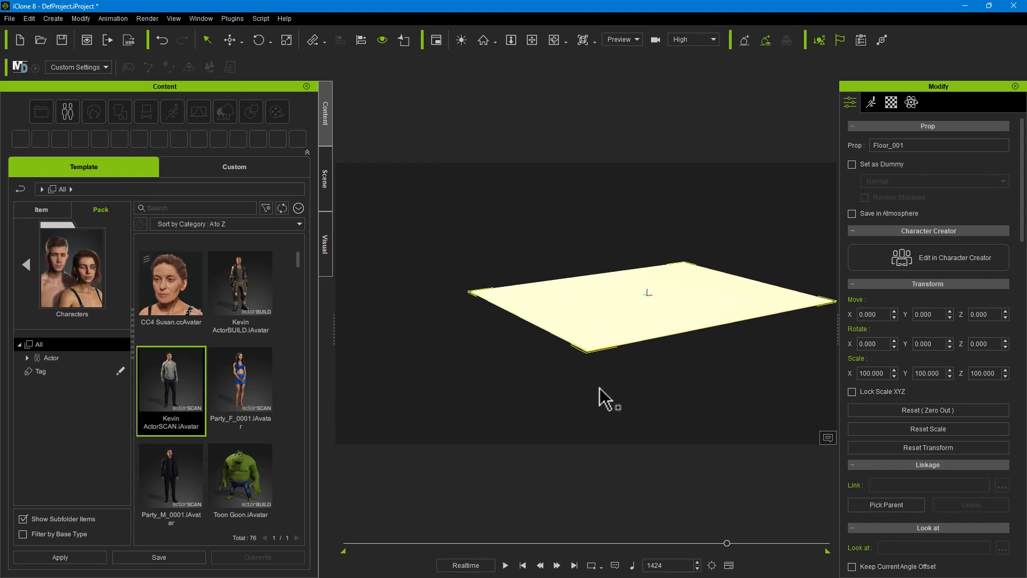
{"action": "left_click", "coordinate": [581, 389]}
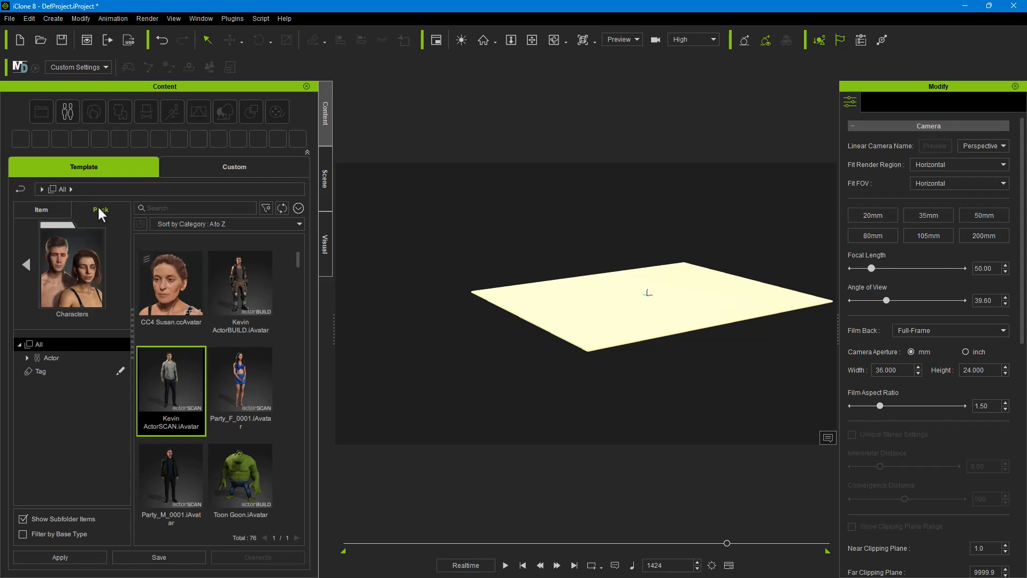
Add the Kevin ActorSCAN avatar to the floor and rotate it about 93 degrees around Z
{"action": "left_click_drag", "start_coordinate": [171, 399], "coordinate": [585, 318]}
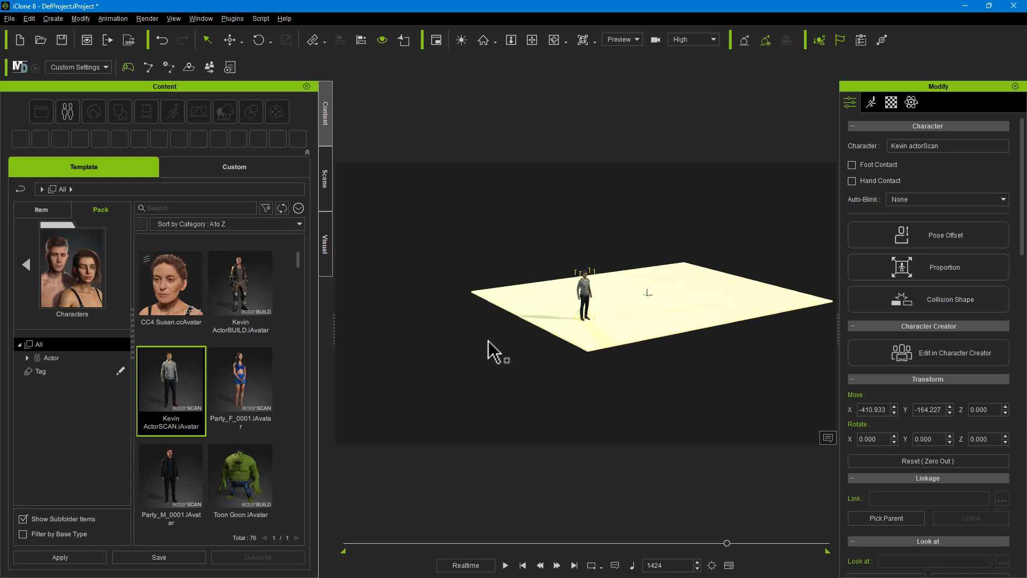
{"action": "right_click_drag", "start_coordinate": [488, 348], "coordinate": [692, 383]}
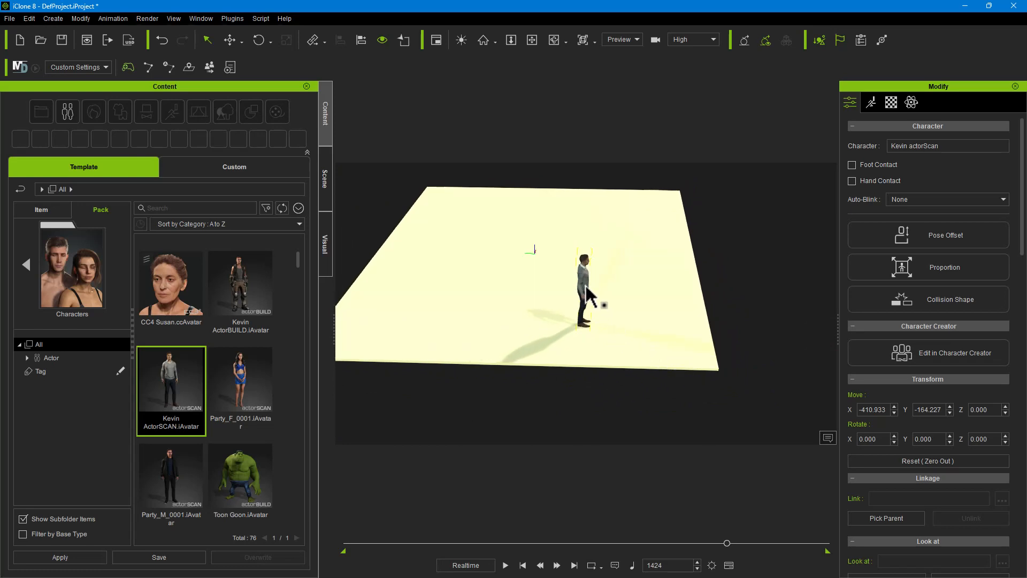
{"action": "key", "text": "e"}
{"action": "left_click_drag", "start_coordinate": [562, 345], "coordinate": [618, 349]}
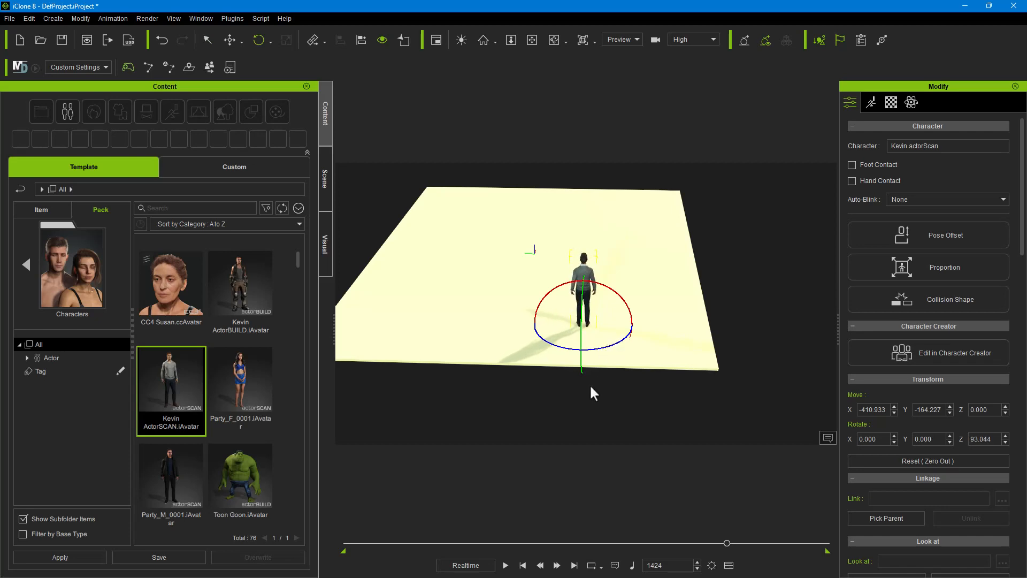
{"action": "left_click", "coordinate": [503, 366]}
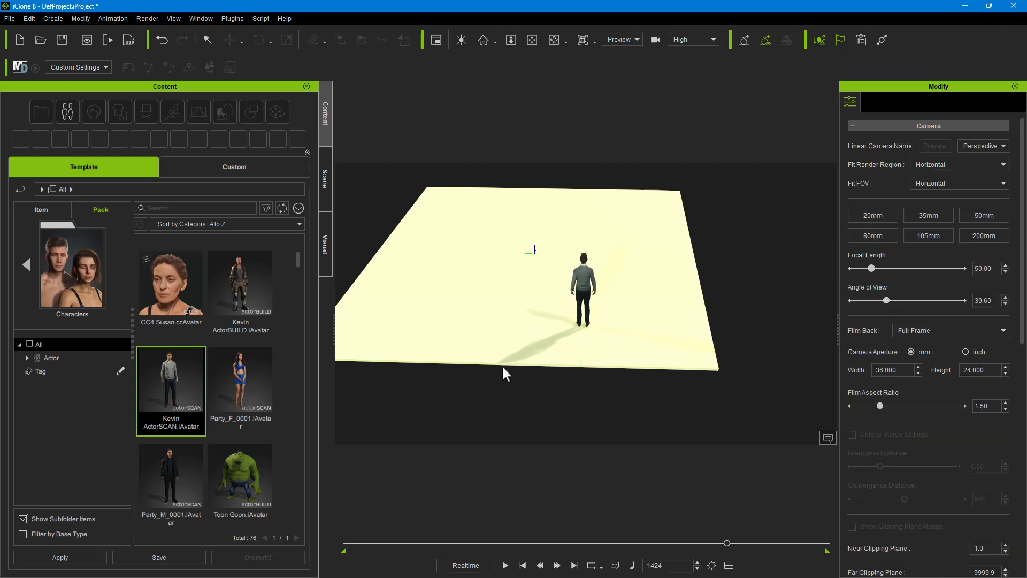
Scale the floor to about 222 in X and 137 in Y to enlarge it
{"action": "left_click", "coordinate": [684, 277]}
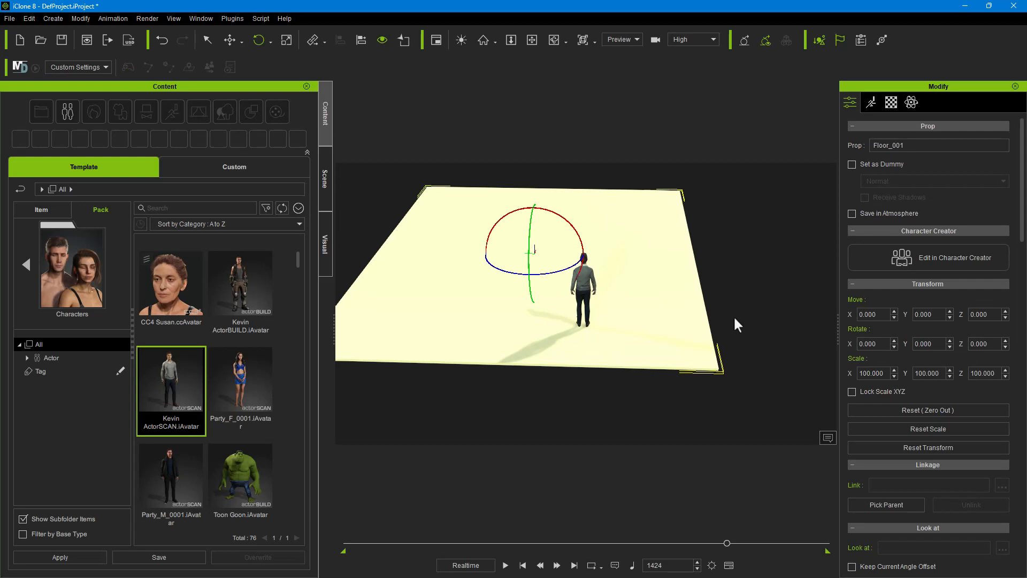
{"action": "right_click_drag", "start_coordinate": [768, 282], "coordinate": [477, 270]}
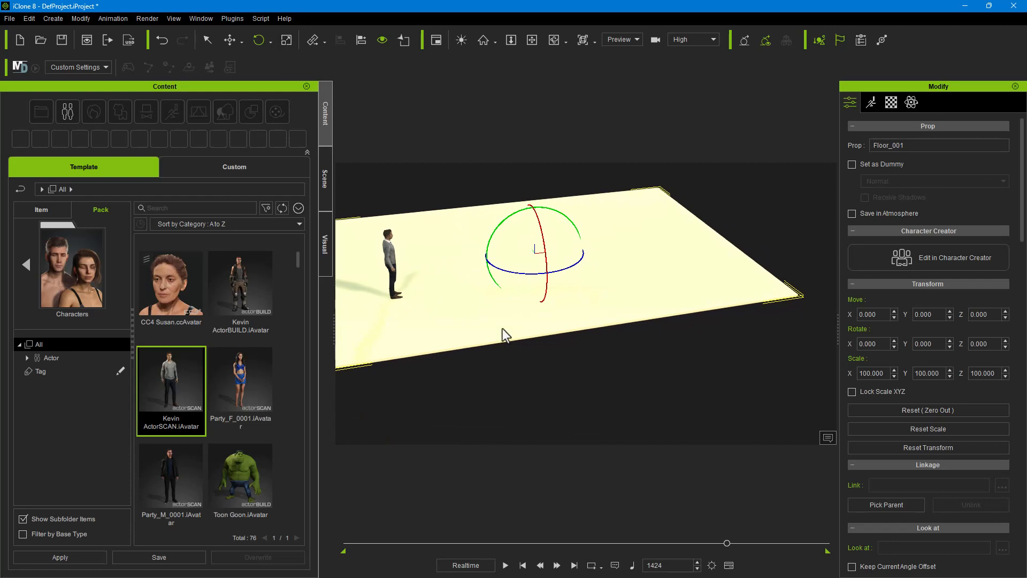
{"action": "left_click", "coordinate": [285, 41]}
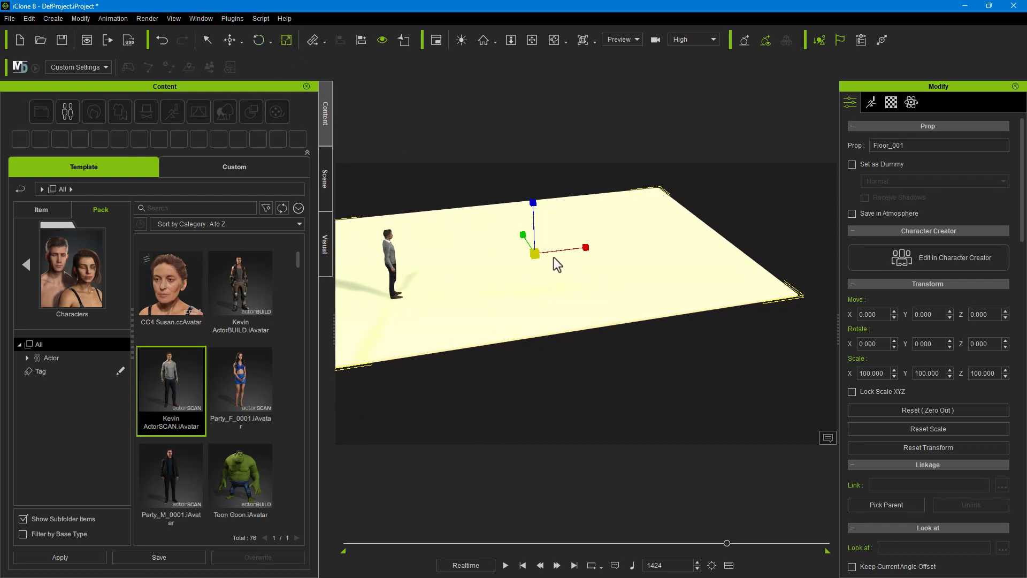
{"action": "left_click_drag", "start_coordinate": [585, 247], "coordinate": [672, 248]}
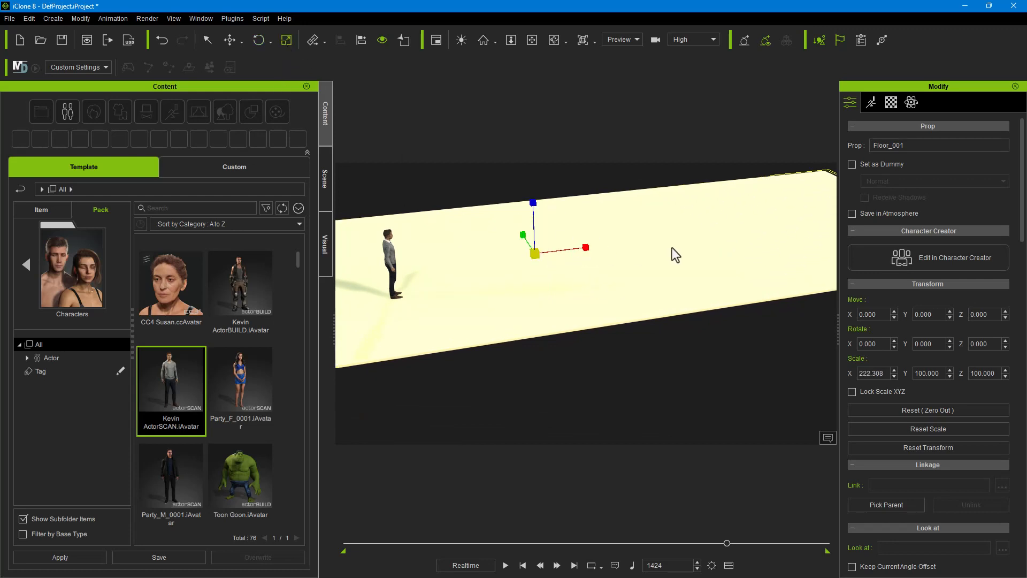
{"action": "left_click_drag", "start_coordinate": [524, 234], "coordinate": [517, 204]}
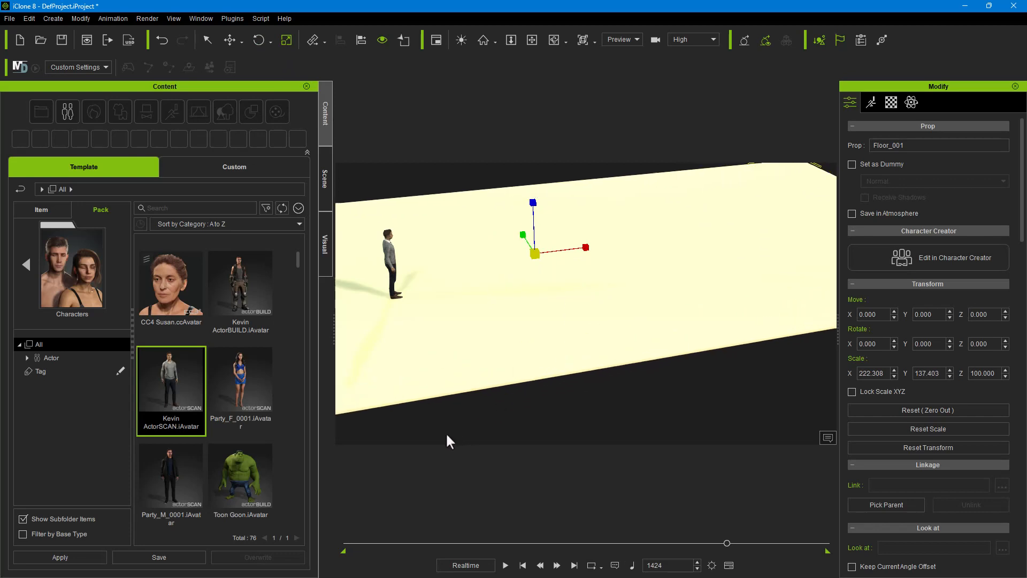
{"action": "right_click_drag", "start_coordinate": [409, 442], "coordinate": [647, 395]}
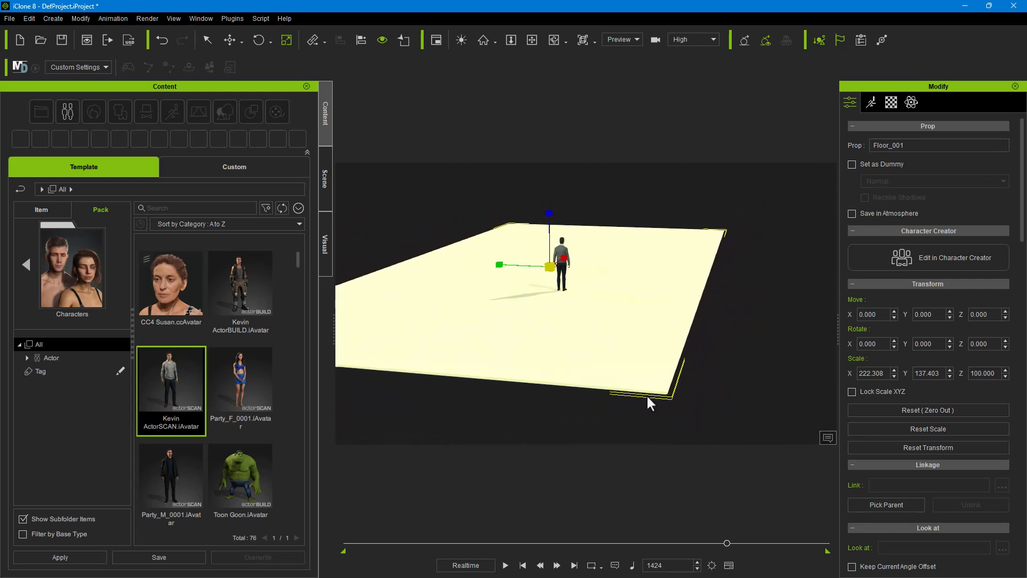
{"action": "left_click", "coordinate": [753, 312]}
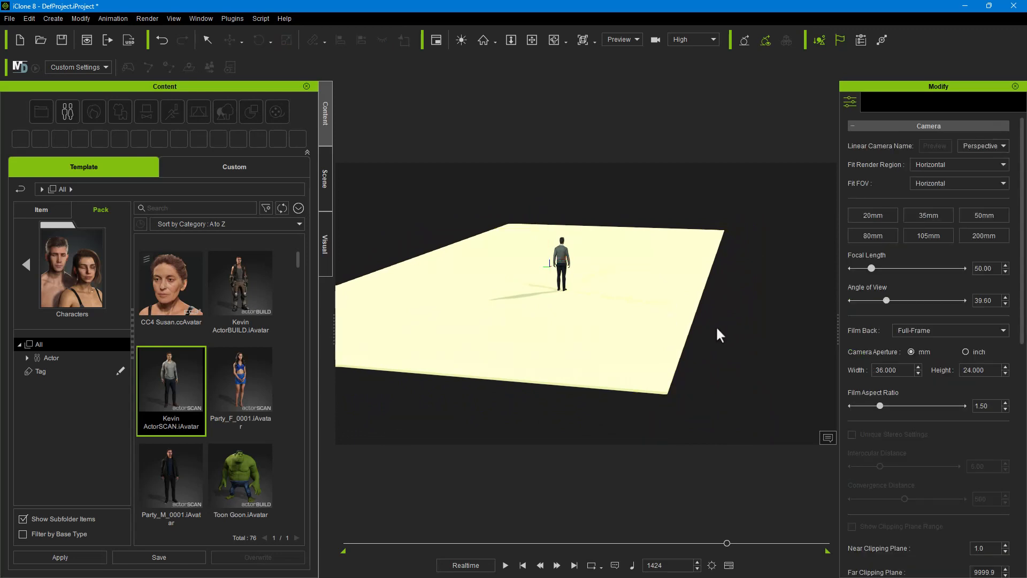
Move the character near the floor's corner, to about X -1096 and Y -461
{"action": "left_click", "coordinate": [566, 252]}
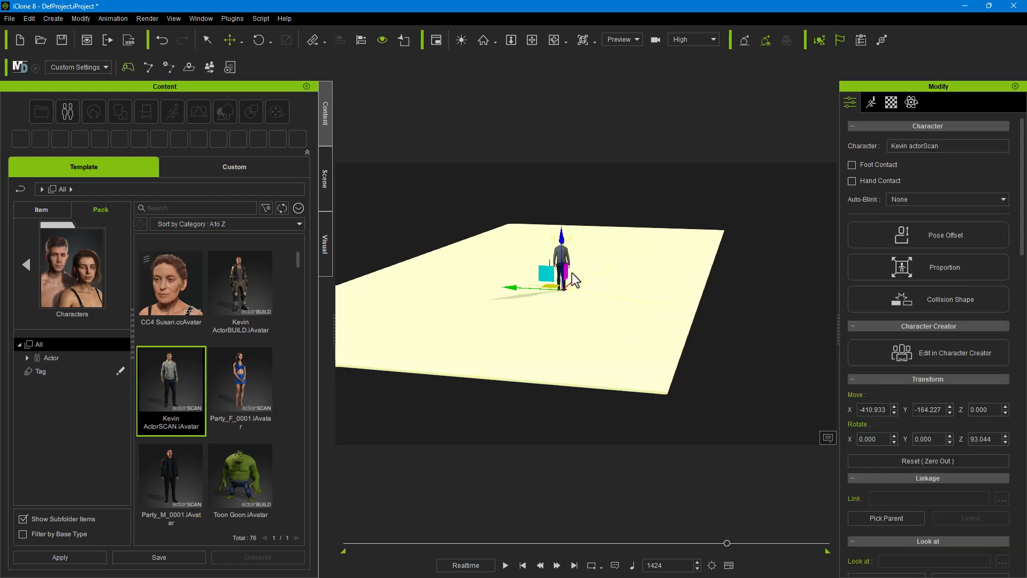
{"action": "left_click_drag", "start_coordinate": [574, 279], "coordinate": [566, 332]}
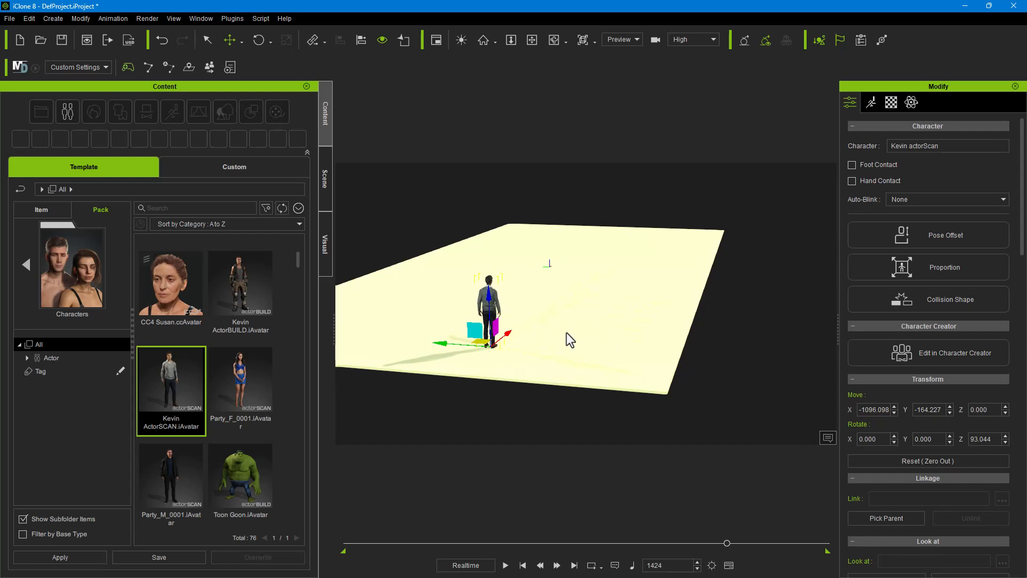
{"action": "left_click_drag", "start_coordinate": [443, 335], "coordinate": [550, 365]}
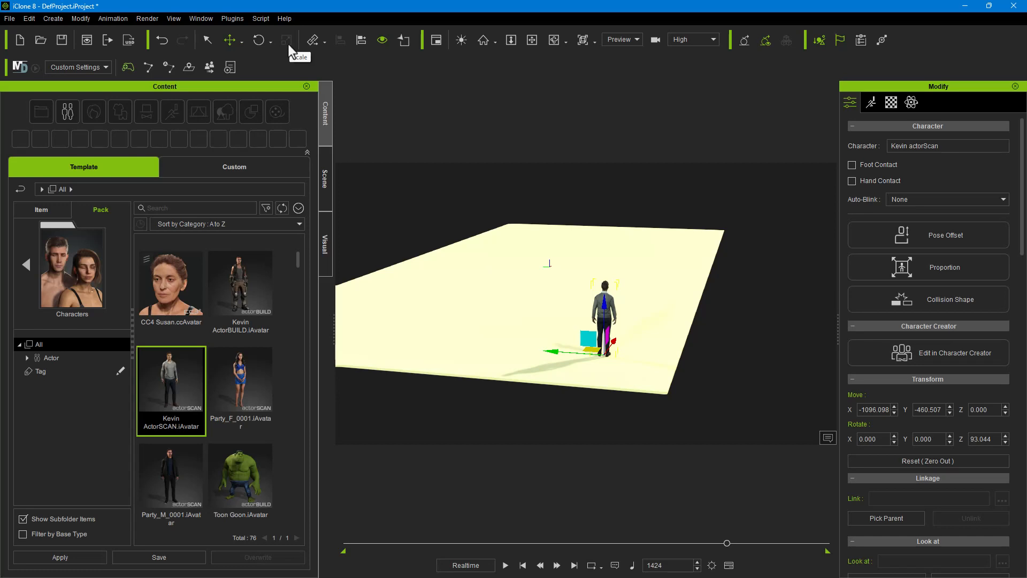
{"action": "left_click", "coordinate": [693, 358]}
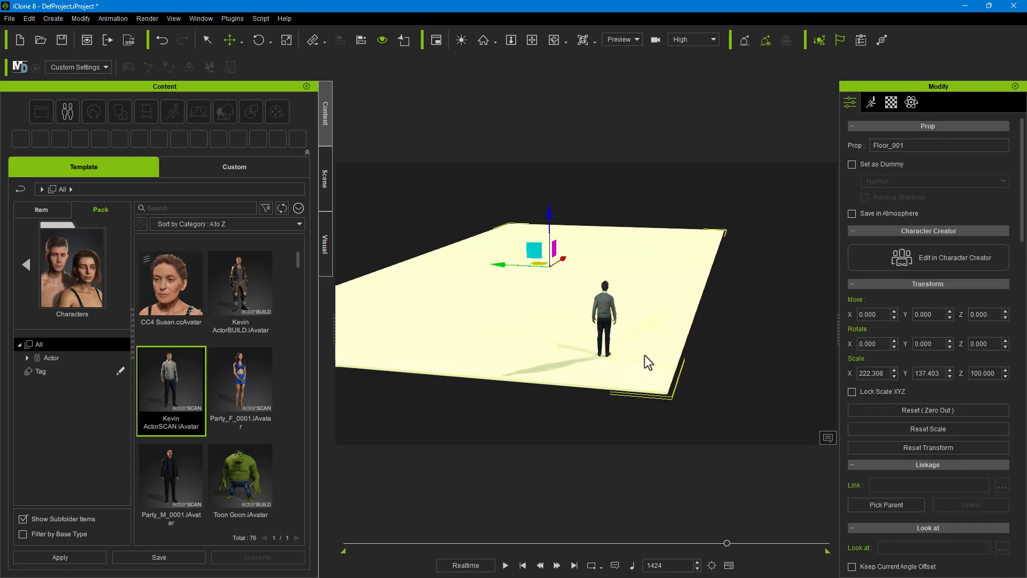
{"action": "left_click", "coordinate": [607, 322]}
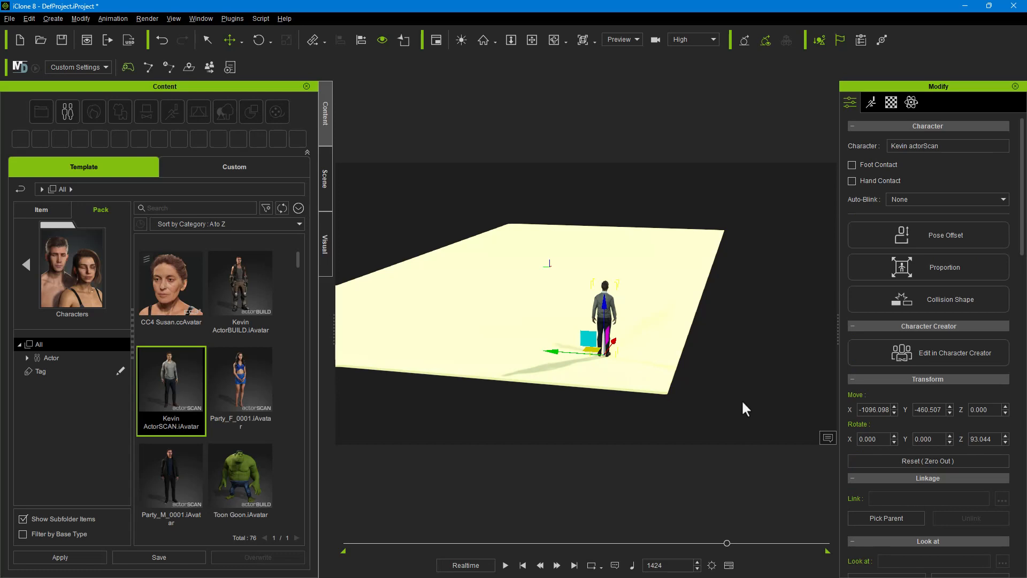
{"action": "right_click_drag", "start_coordinate": [742, 408], "coordinate": [597, 416]}
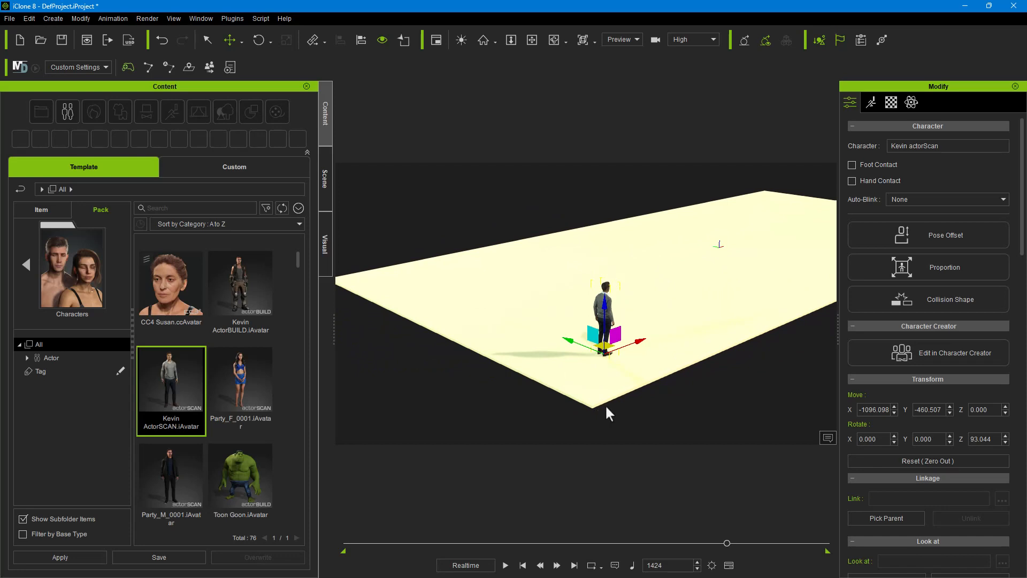
{"action": "left_click", "coordinate": [606, 408]}
{"action": "left_click", "coordinate": [611, 312]}
{"action": "right_click_drag", "start_coordinate": [704, 385], "coordinate": [566, 415]}
{"action": "right_click_drag", "start_coordinate": [433, 429], "coordinate": [790, 328]}
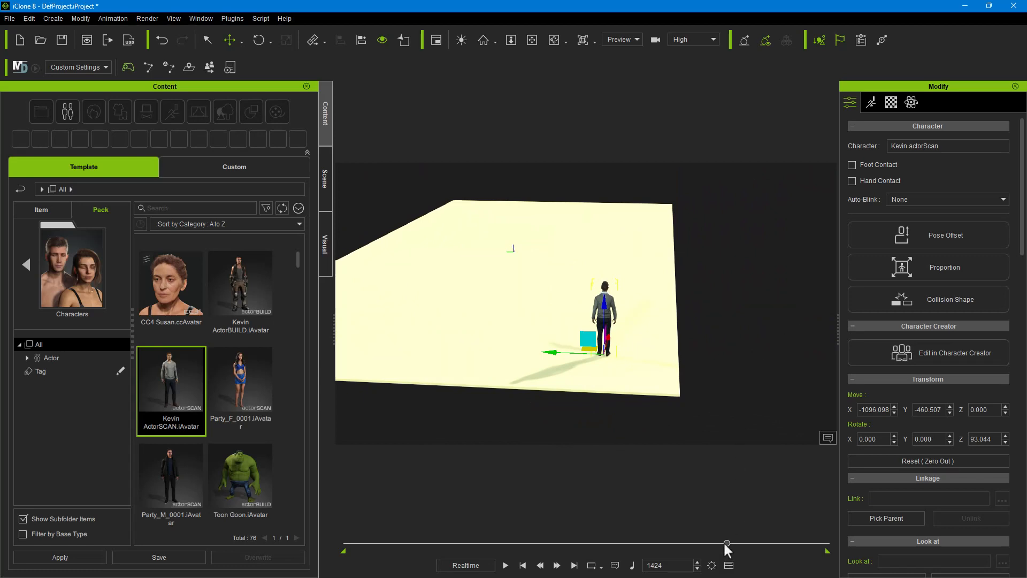
Set the playhead to frame 1449, remove the floor's object animation, and select the character
{"action": "mouse_move", "coordinate": [727, 543]}
{"action": "left_mouse_down"}
{"action": "mouse_move", "coordinate": [252, 541]}
{"action": "mouse_move", "coordinate": [741, 554]}
{"action": "mouse_move", "coordinate": [335, 541]}
{"action": "mouse_move", "coordinate": [734, 544]}
{"action": "left_mouse_up"}
{"action": "left_click", "coordinate": [564, 305]}
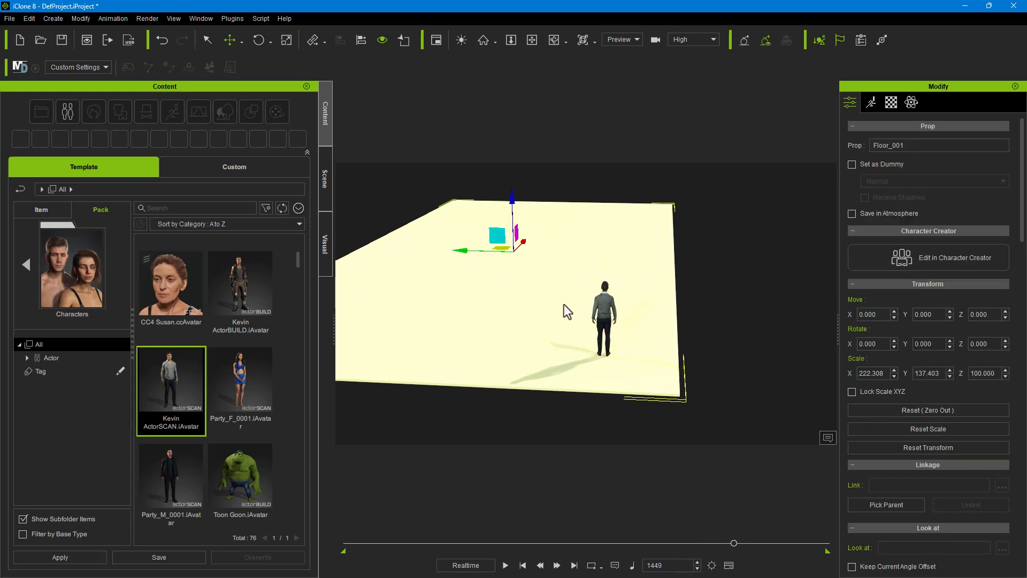
{"action": "right_click", "coordinate": [543, 295]}
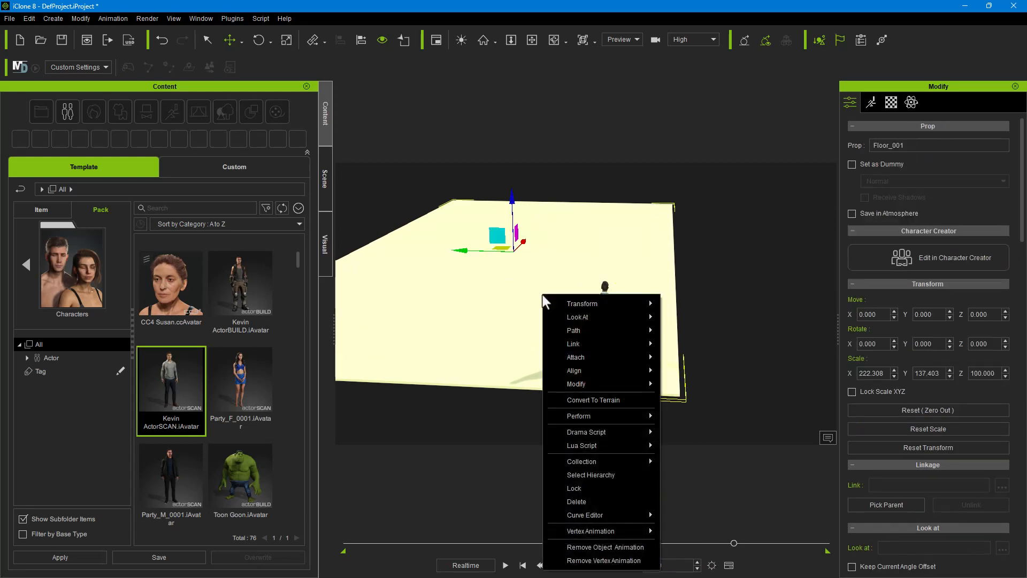
{"action": "left_click", "coordinate": [610, 546]}
{"action": "left_click", "coordinate": [608, 317]}
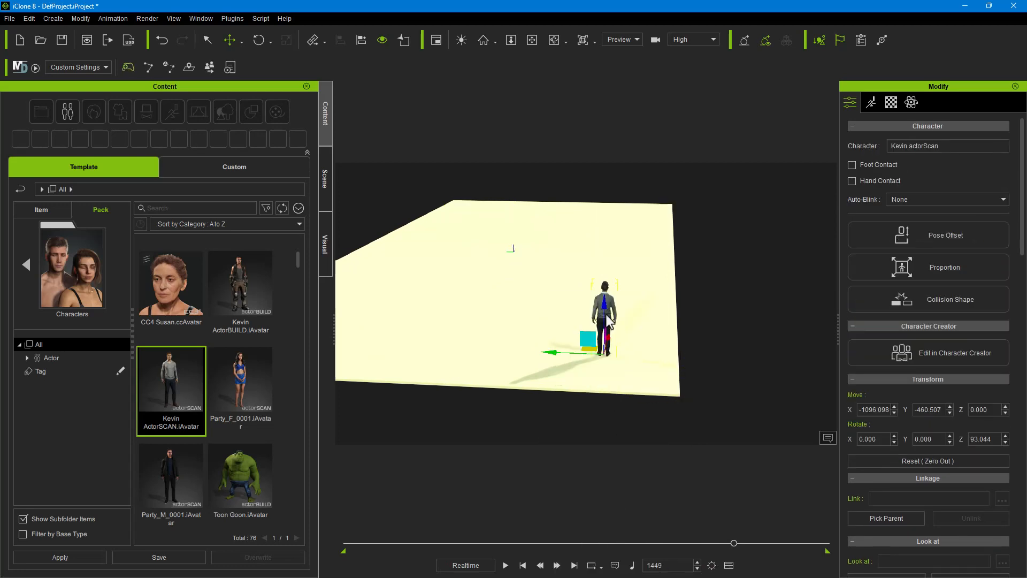
{"action": "right_click", "coordinate": [605, 315]}
{"action": "left_click", "coordinate": [669, 290]}
Play the scene briefly, return the timeline to frame 0, and clear the selection
{"action": "left_click_drag", "start_coordinate": [734, 543], "coordinate": [792, 542]}
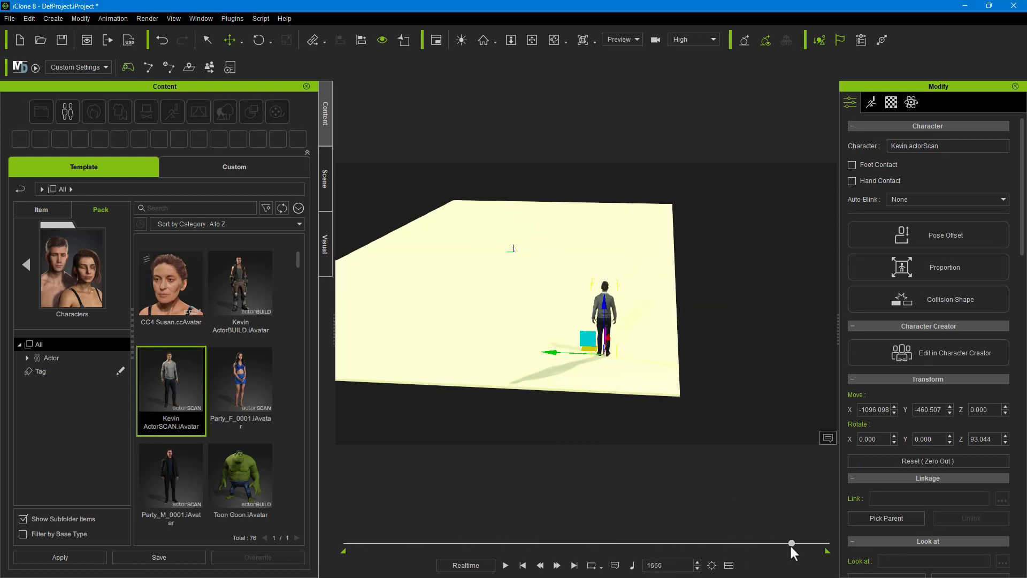
{"action": "left_click", "coordinate": [505, 565]}
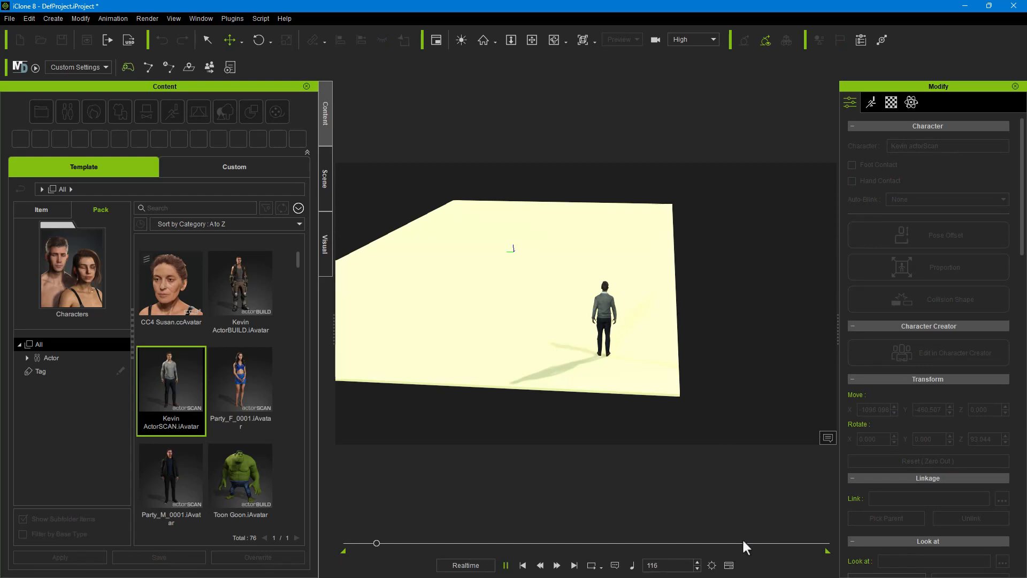
{"action": "key", "text": "space"}
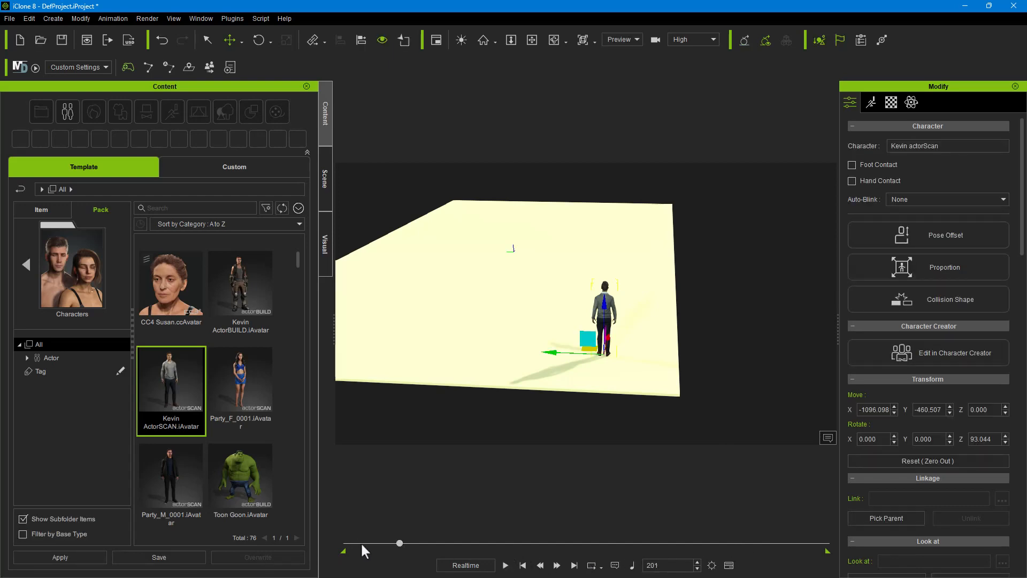
{"action": "left_click", "coordinate": [714, 416]}
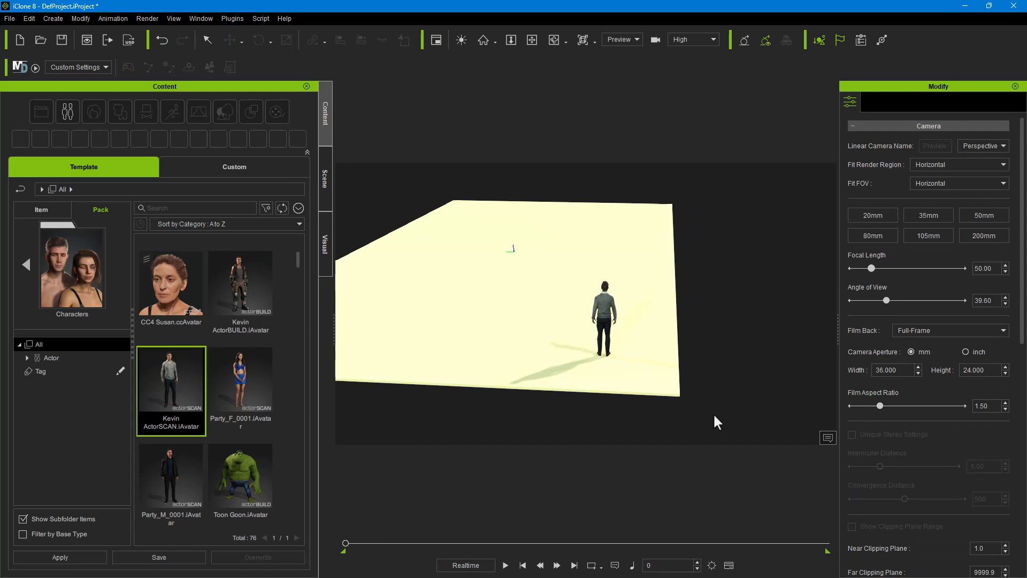
Select the character and open the Motion Director animation content library
{"action": "left_click", "coordinate": [605, 316]}
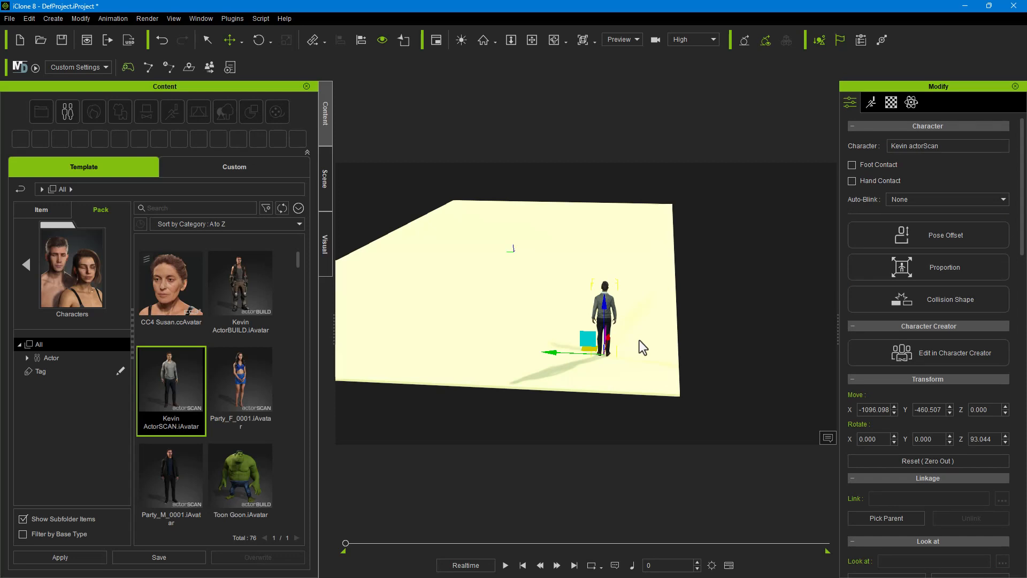
{"action": "left_click", "coordinate": [653, 307]}
{"action": "left_click", "coordinate": [766, 289]}
{"action": "left_click", "coordinate": [605, 301]}
{"action": "left_click", "coordinate": [24, 69]}
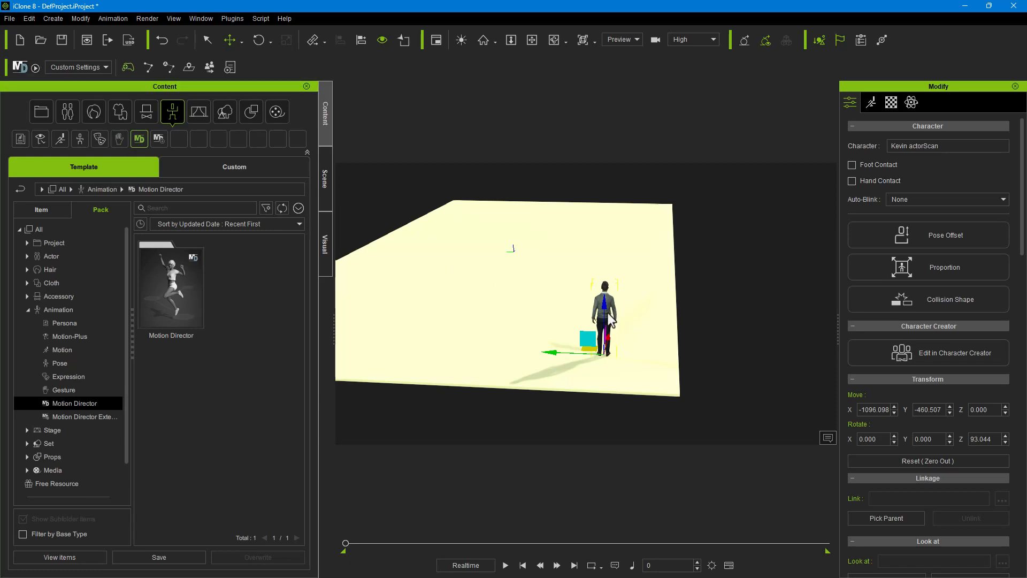
Start Motion Director for the character with the default Male MD data and load the recommended MD window layout
{"action": "left_click", "coordinate": [29, 71]}
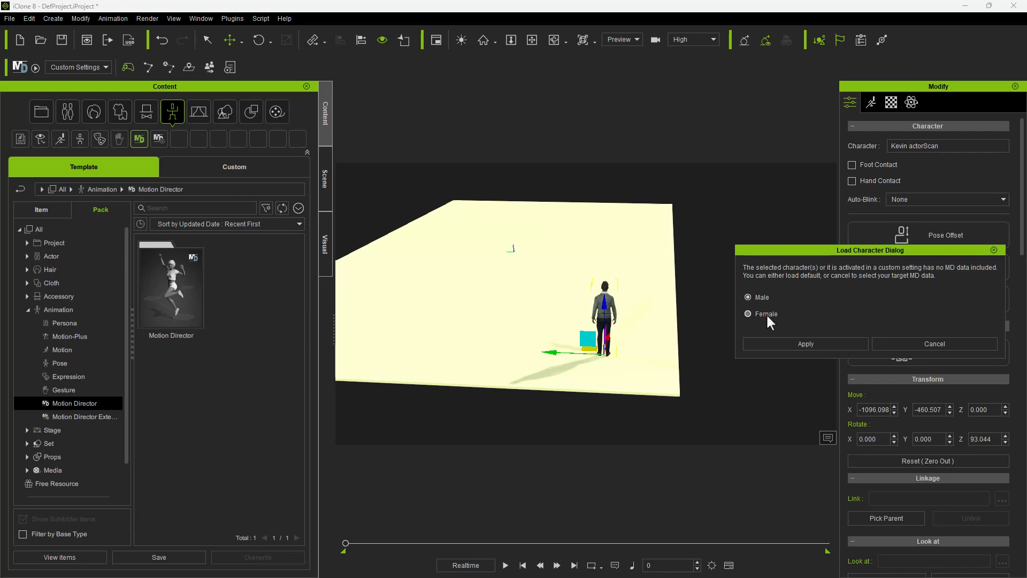
{"action": "left_click", "coordinate": [771, 347]}
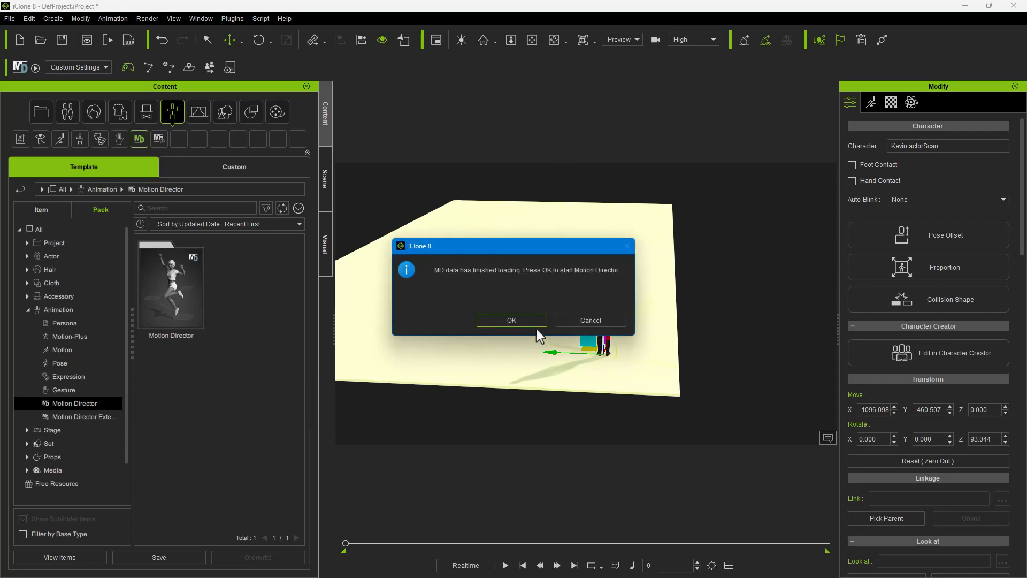
{"action": "left_click", "coordinate": [534, 319]}
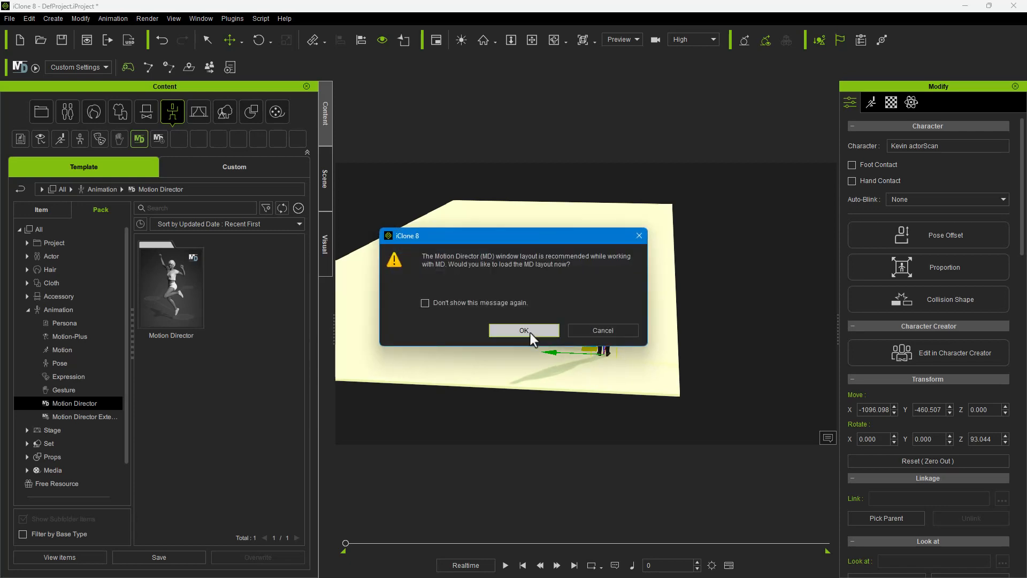
{"action": "left_click", "coordinate": [524, 330]}
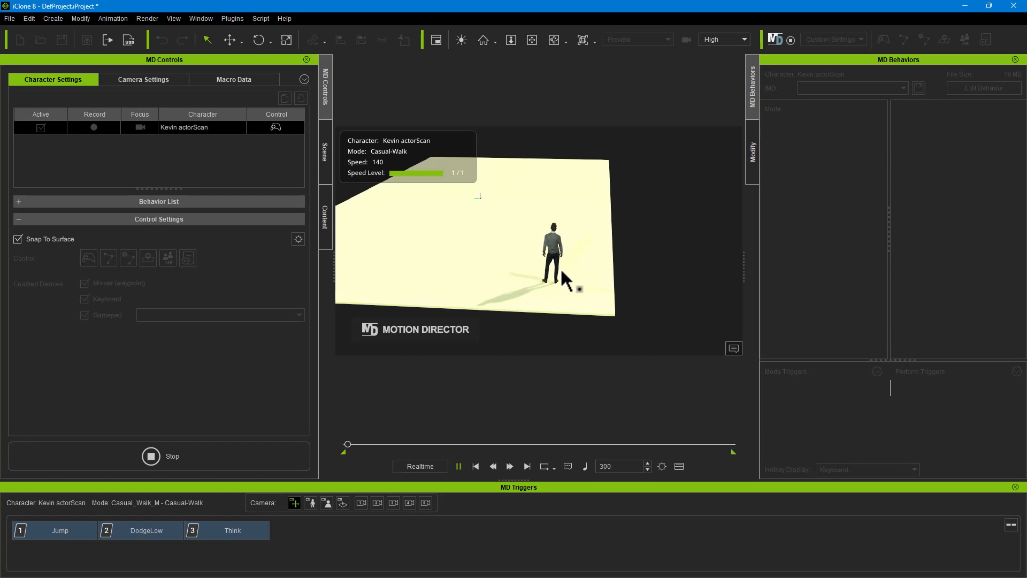
Test-walk the character forward, left, right and back across the floor in Motion Director without recording, and stop the simulation
{"action": "key", "text": "w"}
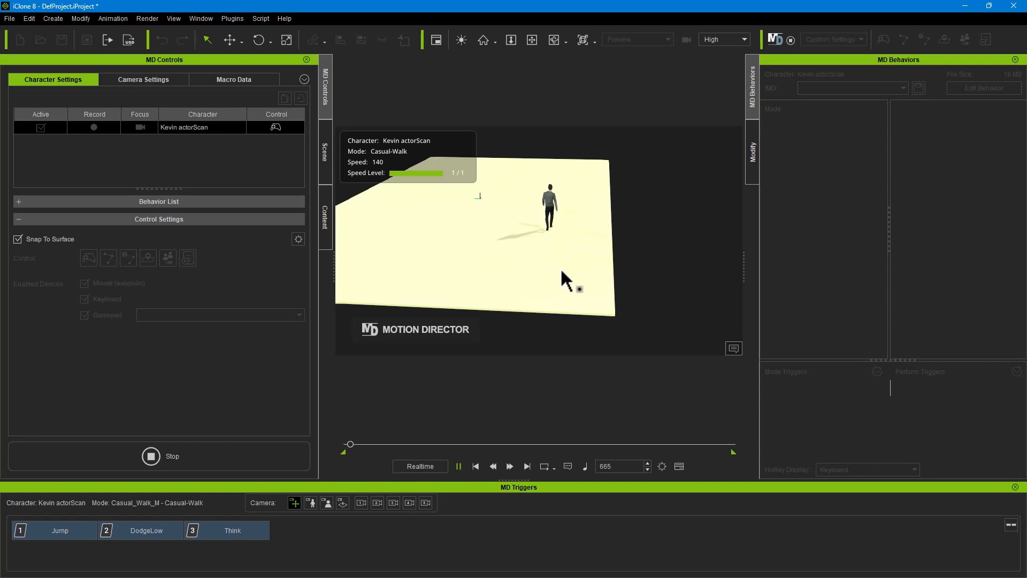
{"action": "key", "text": "a"}
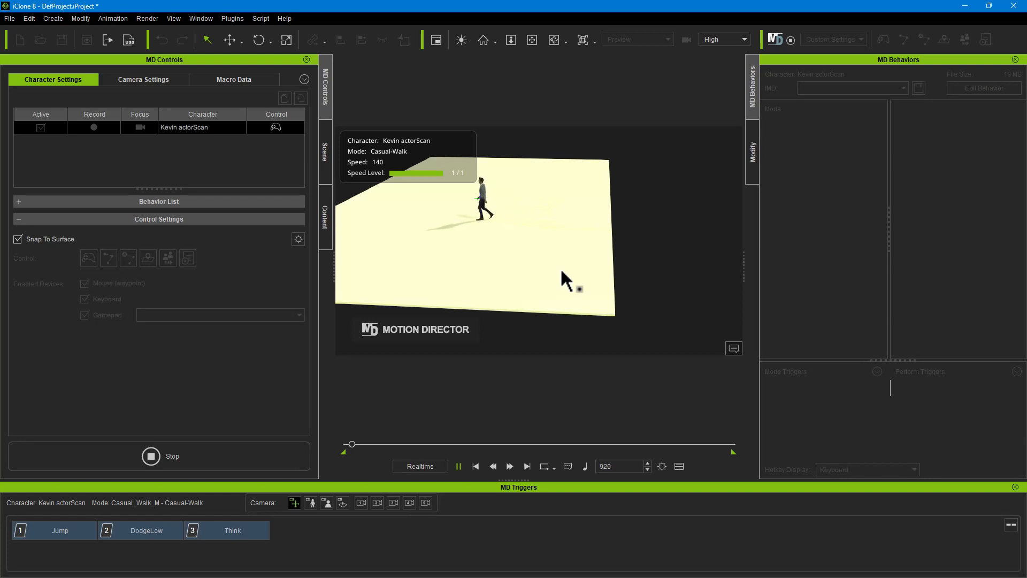
{"action": "key", "text": "d"}
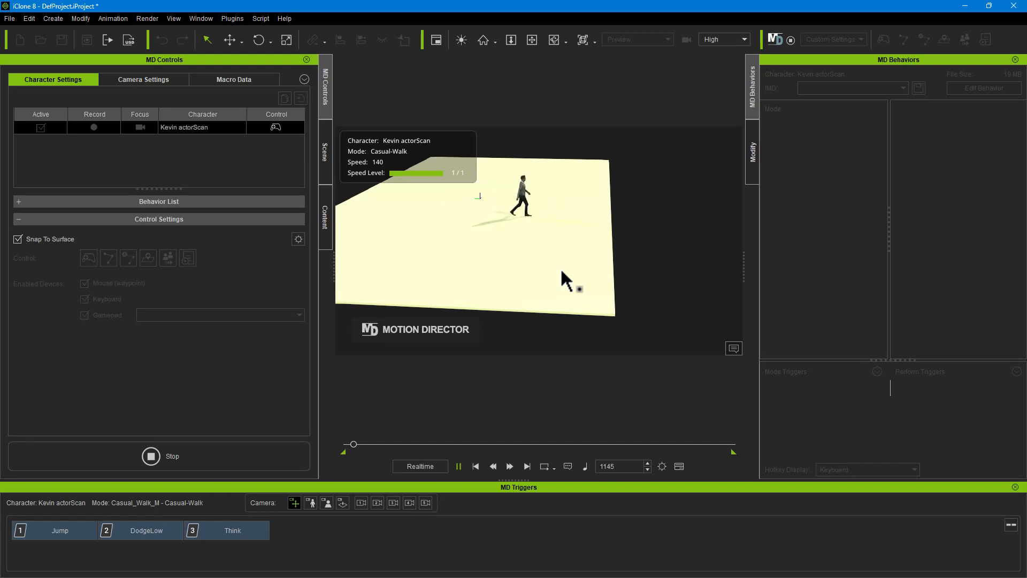
{"action": "key", "text": "s"}
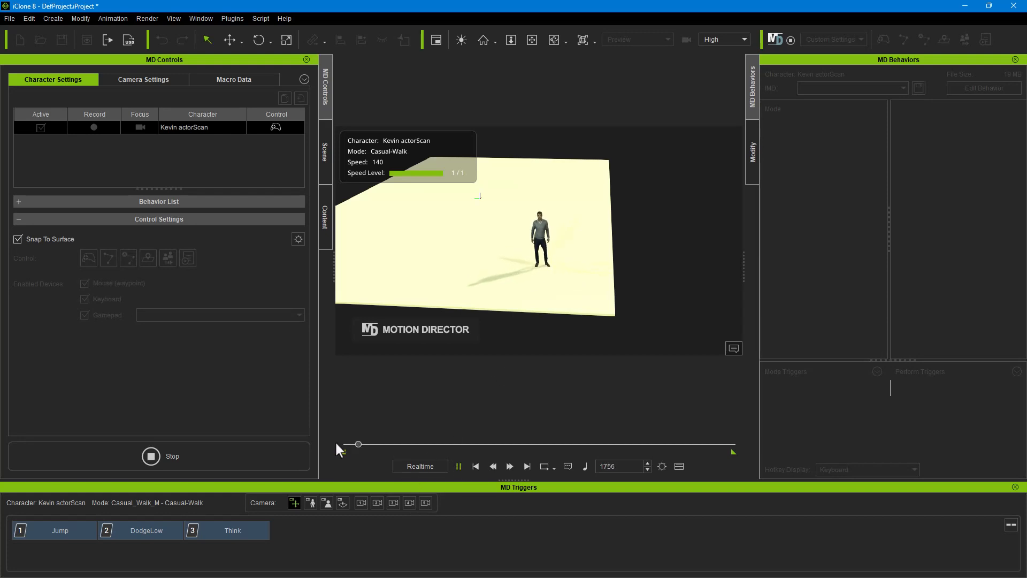
{"action": "key", "text": "space"}
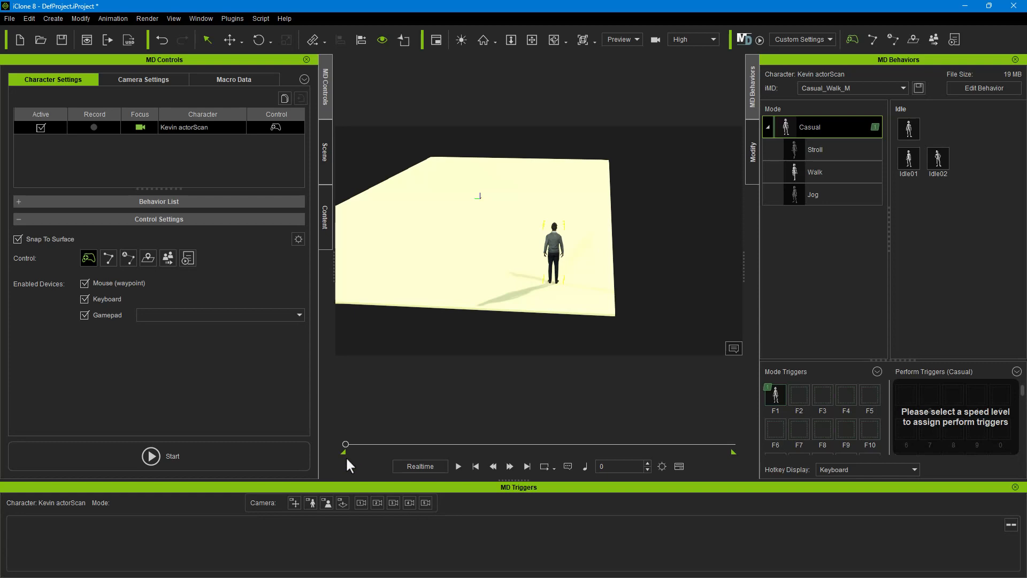
Play the timeline briefly to check for recorded motion, and return the playhead to frame 0
{"action": "left_click", "coordinate": [459, 465]}
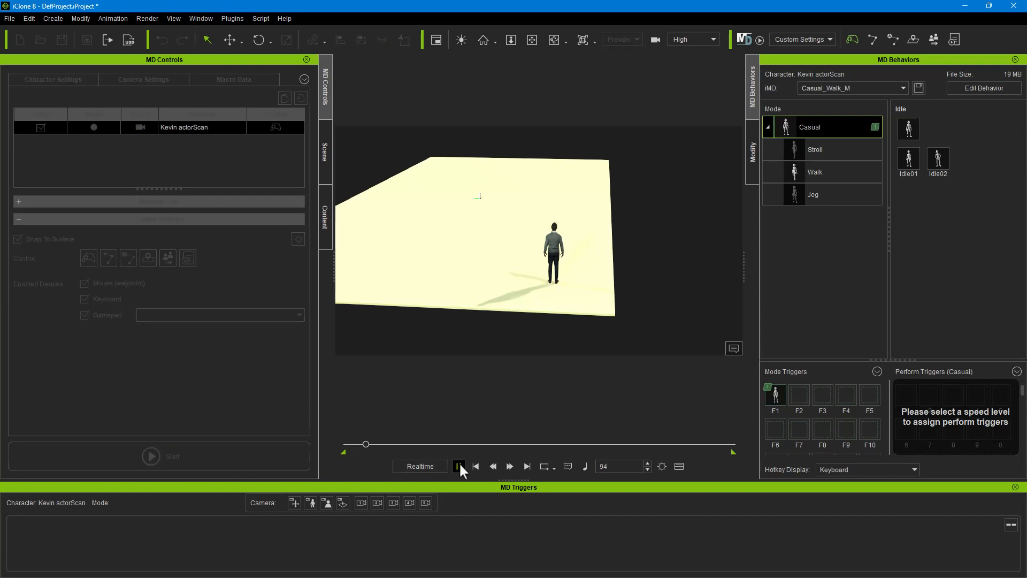
{"action": "left_click", "coordinate": [458, 466]}
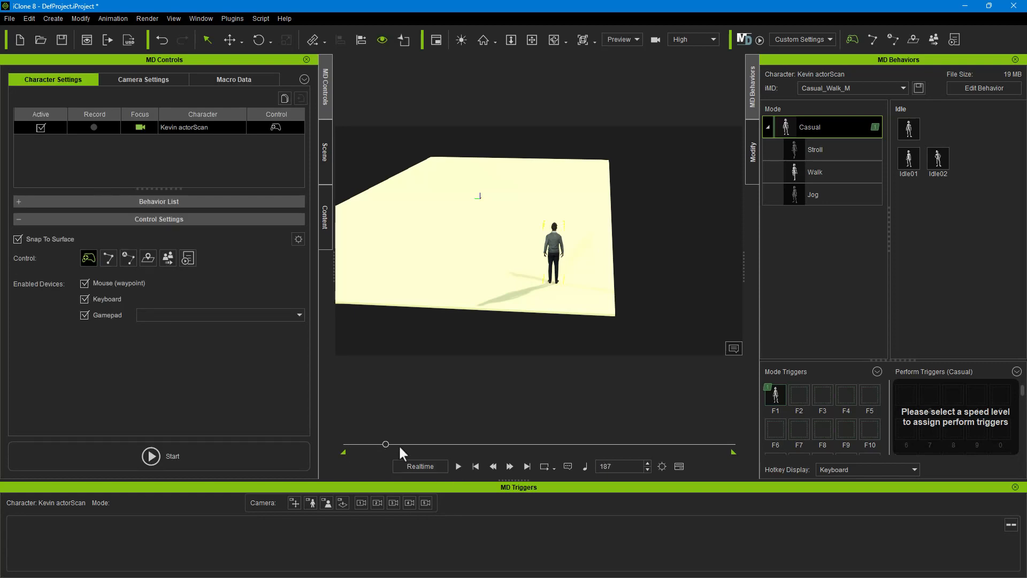
{"action": "left_click_drag", "start_coordinate": [385, 444], "coordinate": [346, 444]}
{"action": "left_click", "coordinate": [493, 358]}
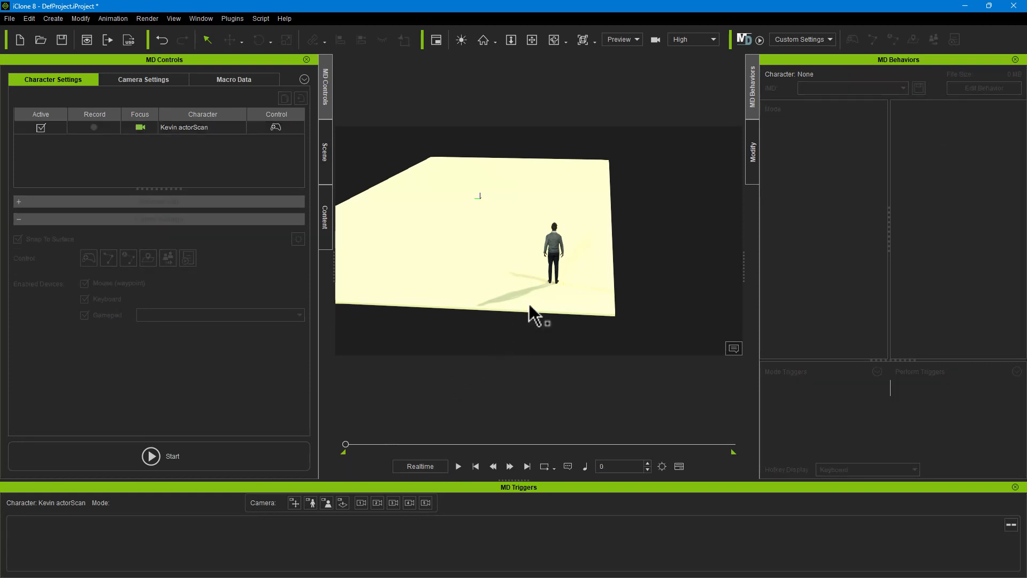
Enable recording for the character in Motion Director and start the simulation
{"action": "left_click", "coordinate": [562, 257]}
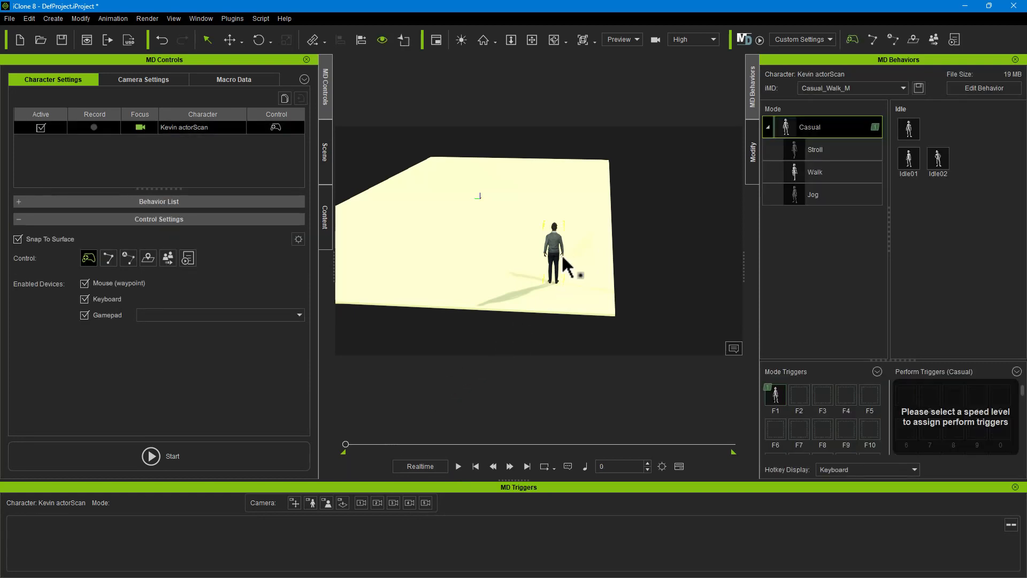
{"action": "left_click", "coordinate": [96, 128]}
{"action": "left_click", "coordinate": [446, 300]}
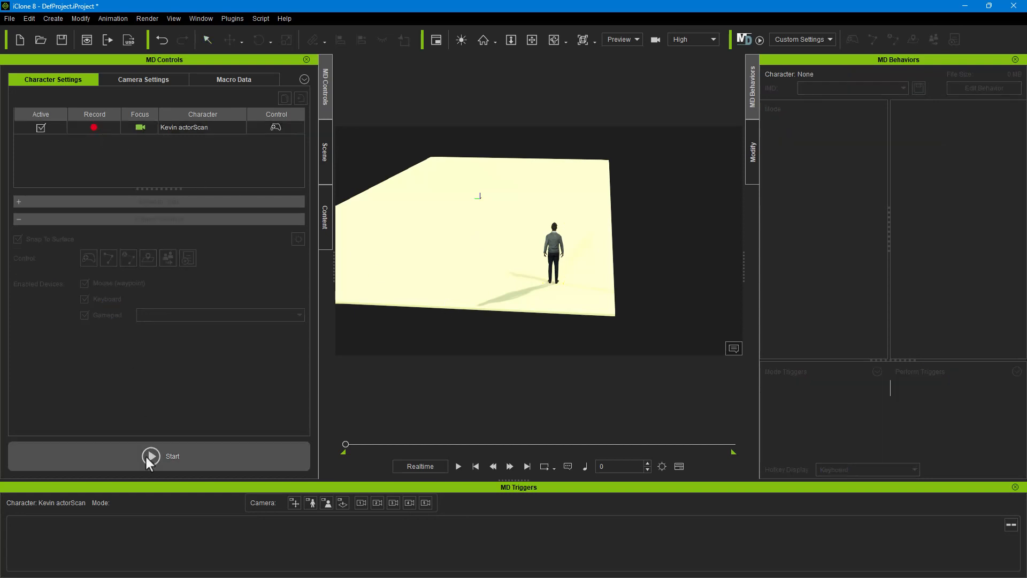
{"action": "left_click", "coordinate": [176, 452]}
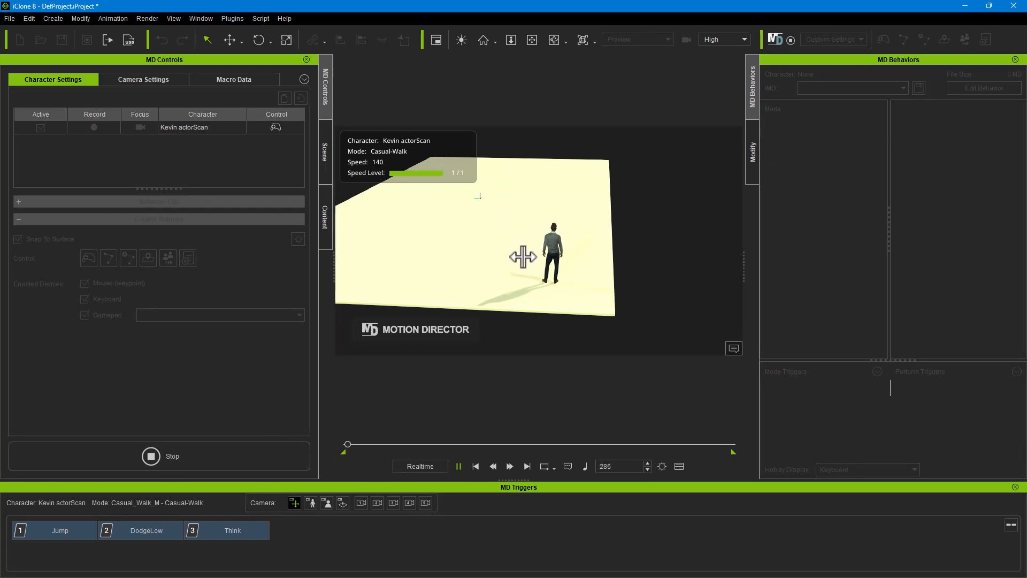
Record the character walking away from the camera, left, forward, right, forward and left again across the floor
{"action": "key", "text": "w"}
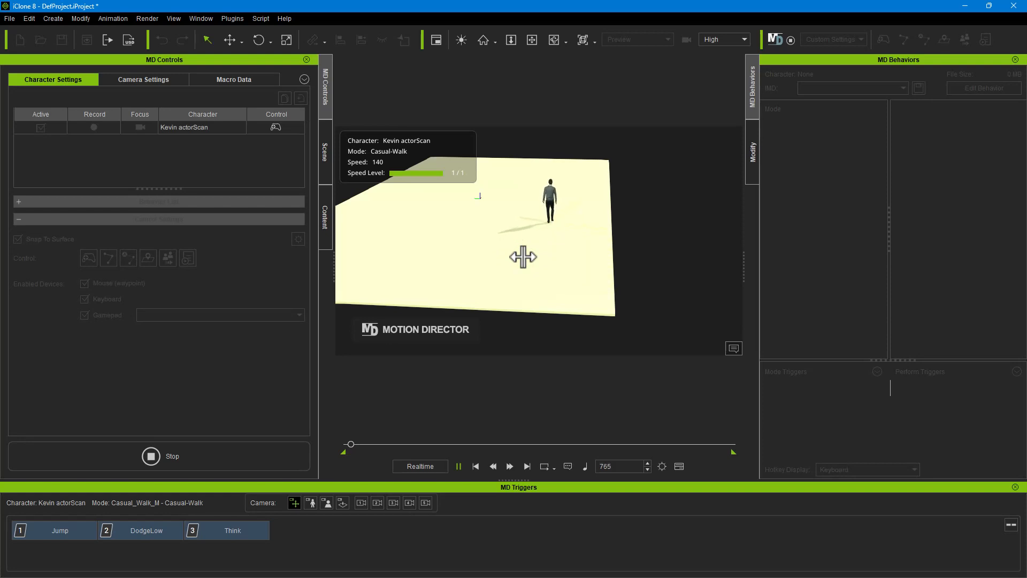
{"action": "key", "text": "a"}
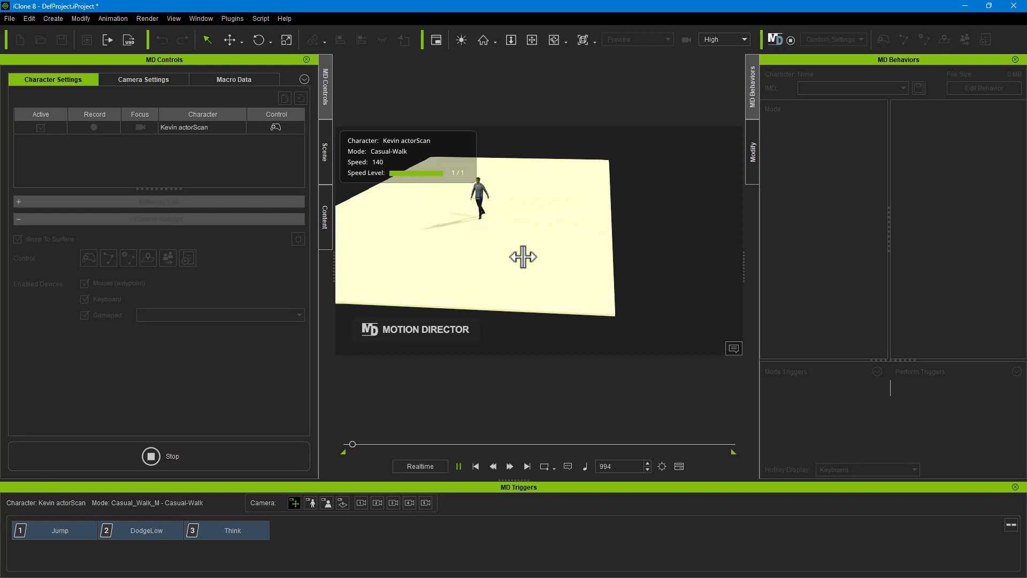
{"action": "key", "text": "s"}
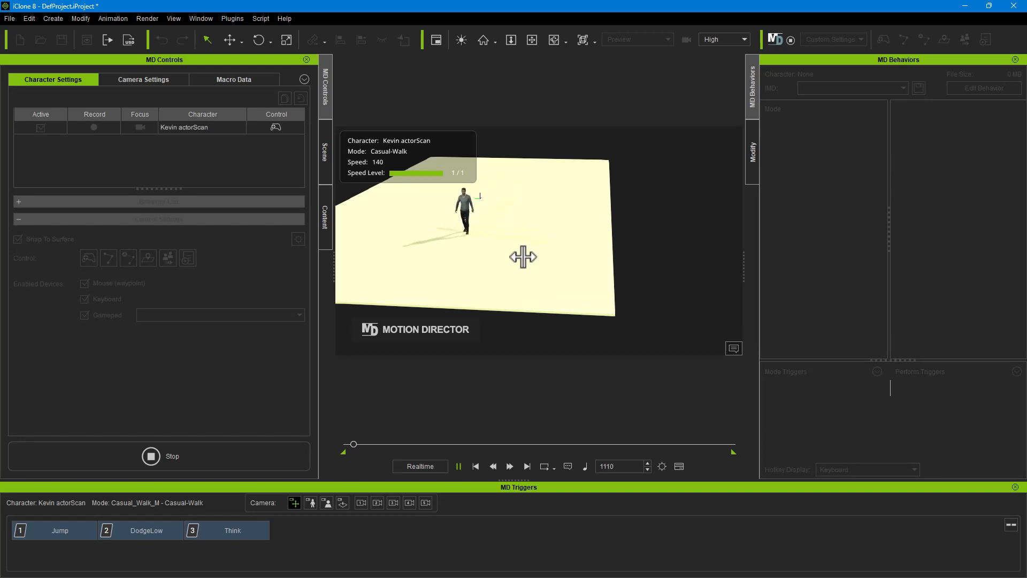
{"action": "key", "text": "d"}
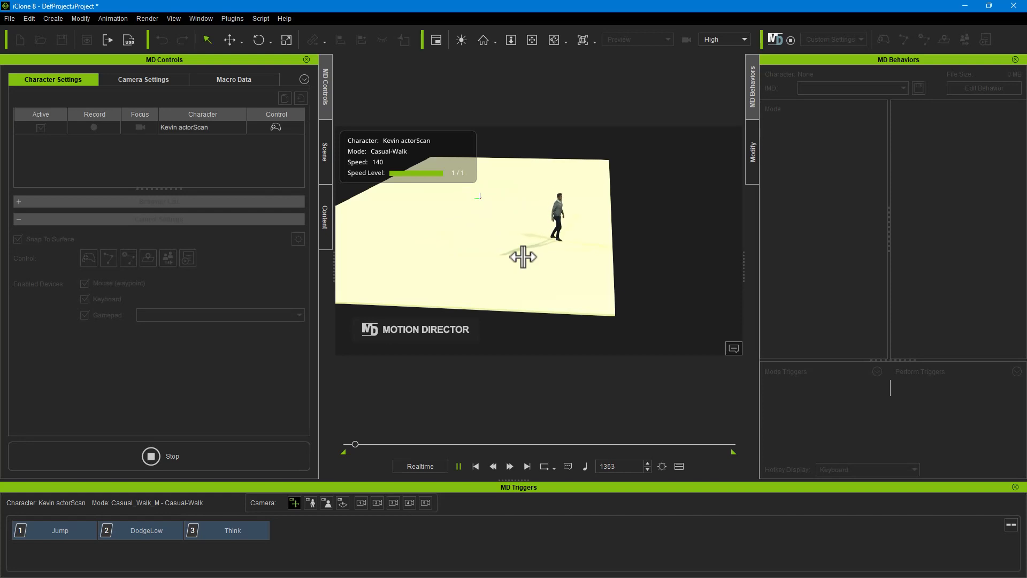
{"action": "key", "text": "s"}
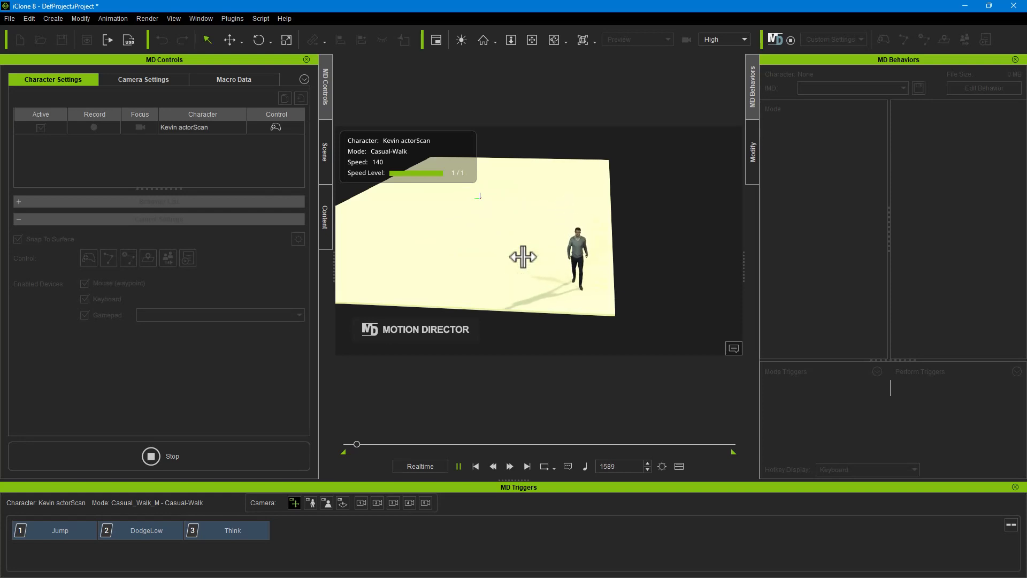
{"action": "key", "text": "a"}
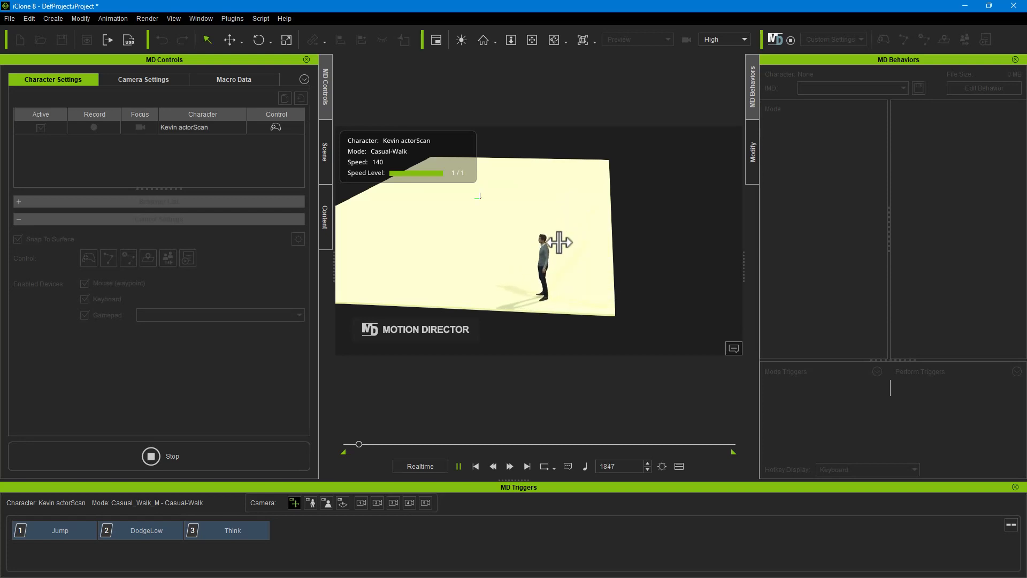
Place eight waypoints in a loop around the floor for the character to follow, and stop the recording once the walk is complete
{"action": "left_click", "coordinate": [450, 276]}
{"action": "left_click", "coordinate": [366, 245]}
{"action": "left_click", "coordinate": [380, 200]}
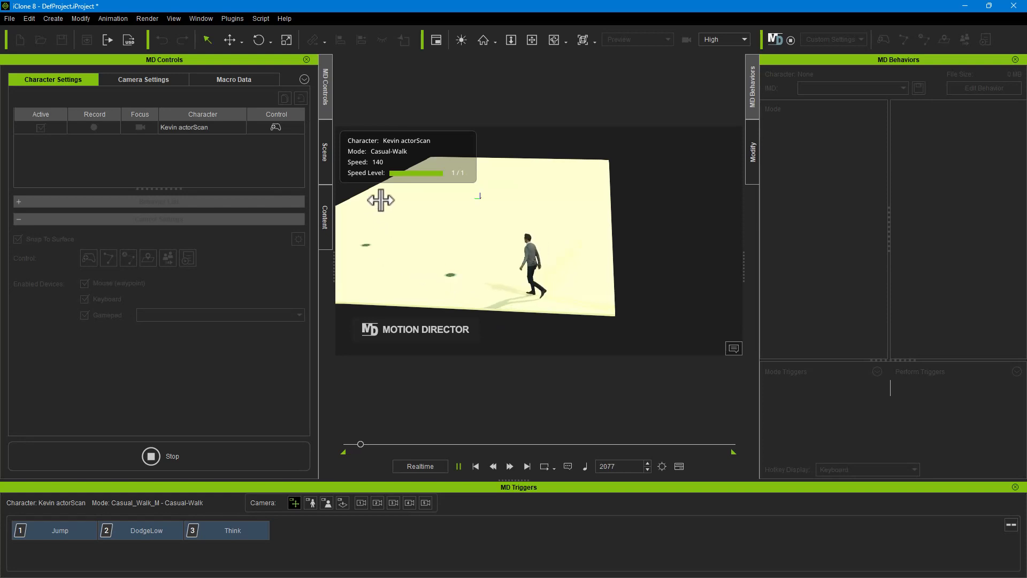
{"action": "left_click", "coordinate": [429, 201]}
{"action": "left_click", "coordinate": [492, 197]}
{"action": "left_click", "coordinate": [560, 206]}
{"action": "left_click", "coordinate": [564, 240]}
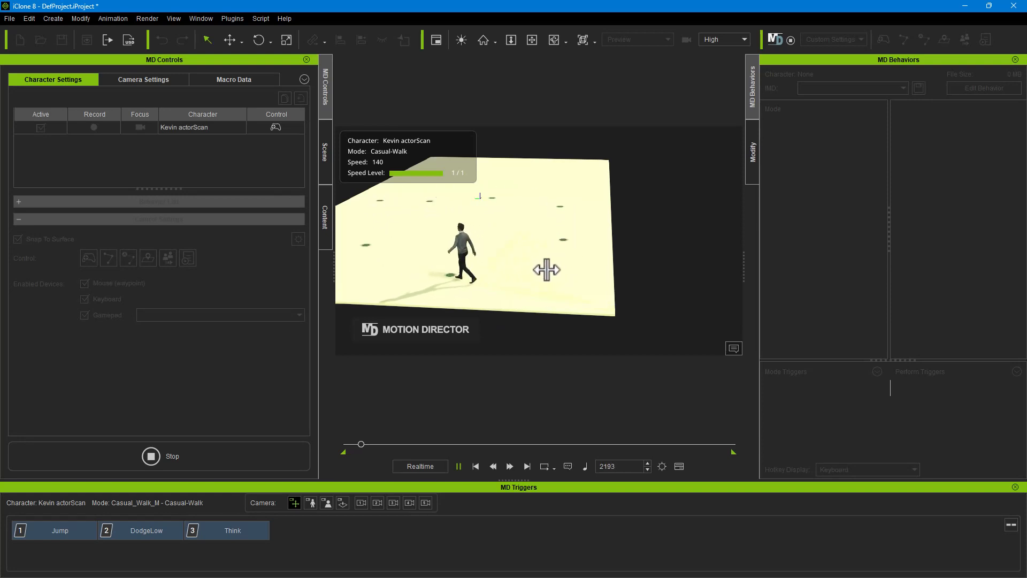
{"action": "left_click", "coordinate": [546, 269]}
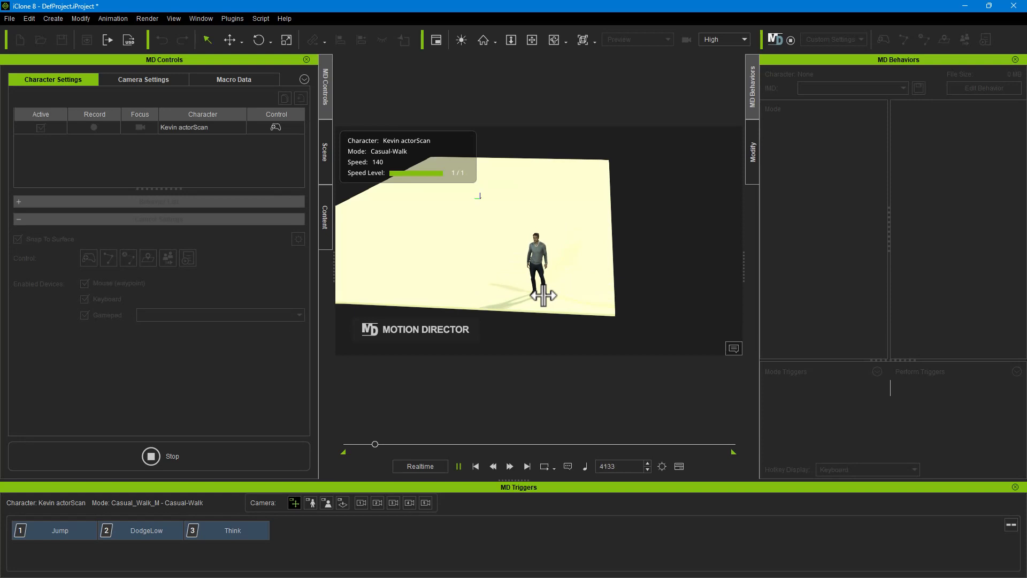
{"action": "left_click", "coordinate": [166, 456]}
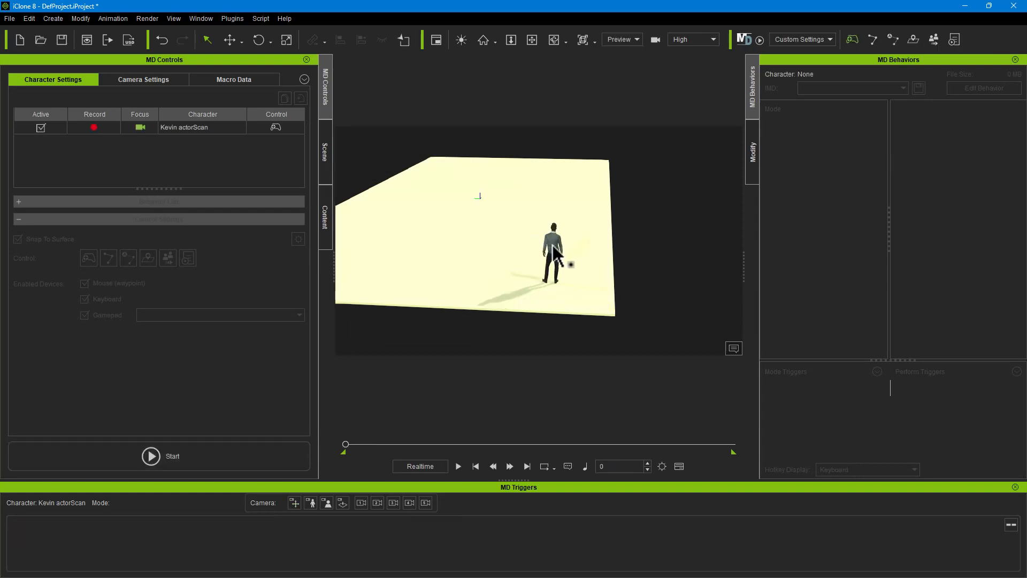
Select the character and examine the motions offered by its Stroll, Walk and Jog speed levels
{"action": "left_click", "coordinate": [553, 245]}
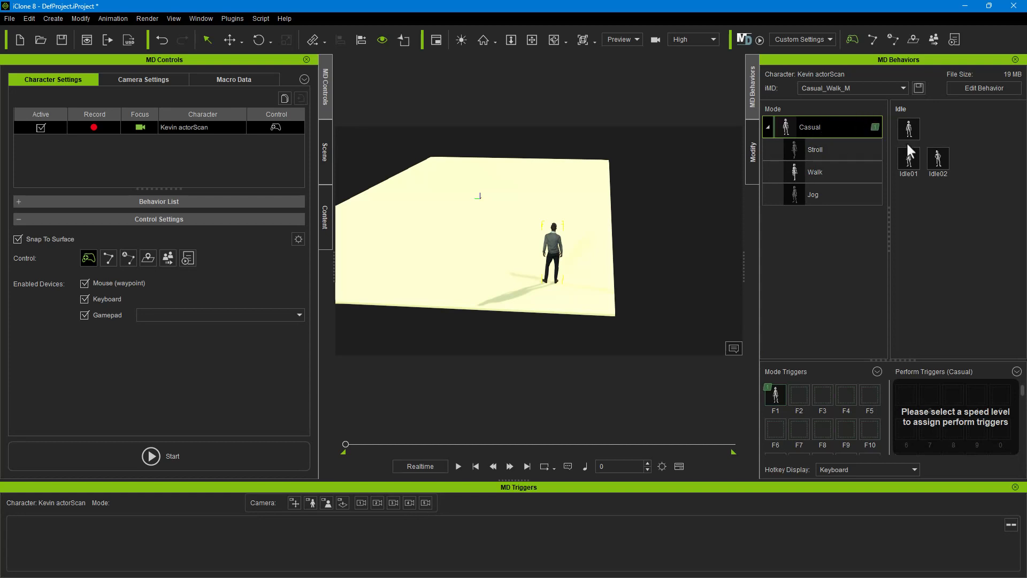
{"action": "left_click", "coordinate": [851, 153]}
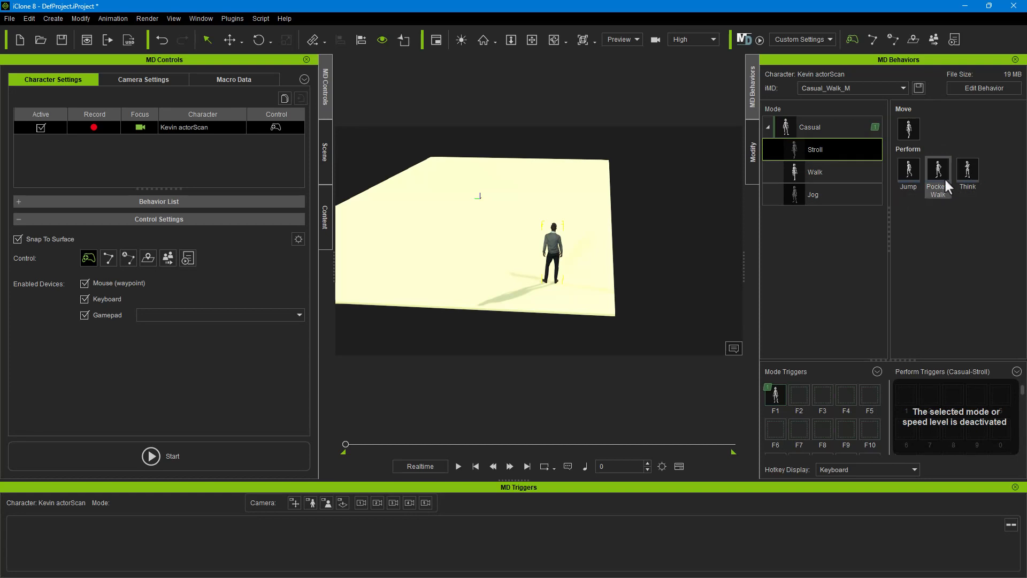
{"action": "left_click", "coordinate": [833, 170]}
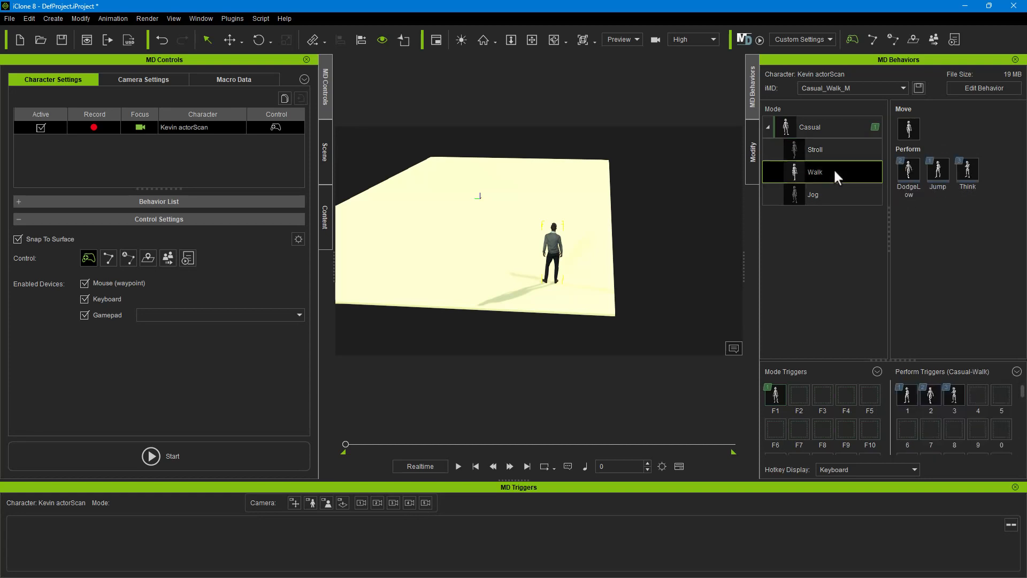
{"action": "left_click", "coordinate": [825, 197]}
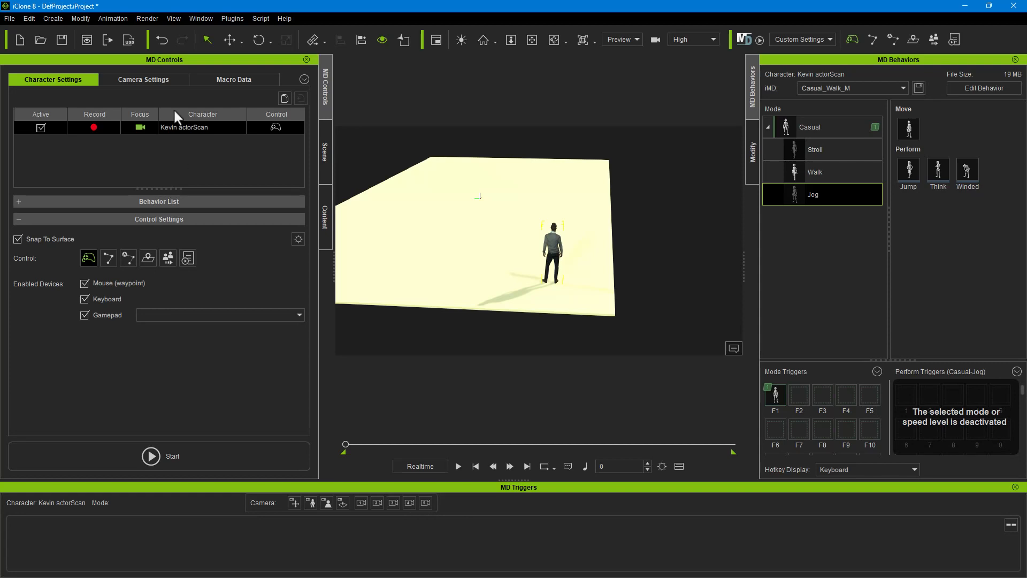
Switch to the Standard workspace and open the timeline at the character's Motion track
{"action": "left_click", "coordinate": [194, 20]}
{"action": "mouse_move", "coordinate": [235, 32]}
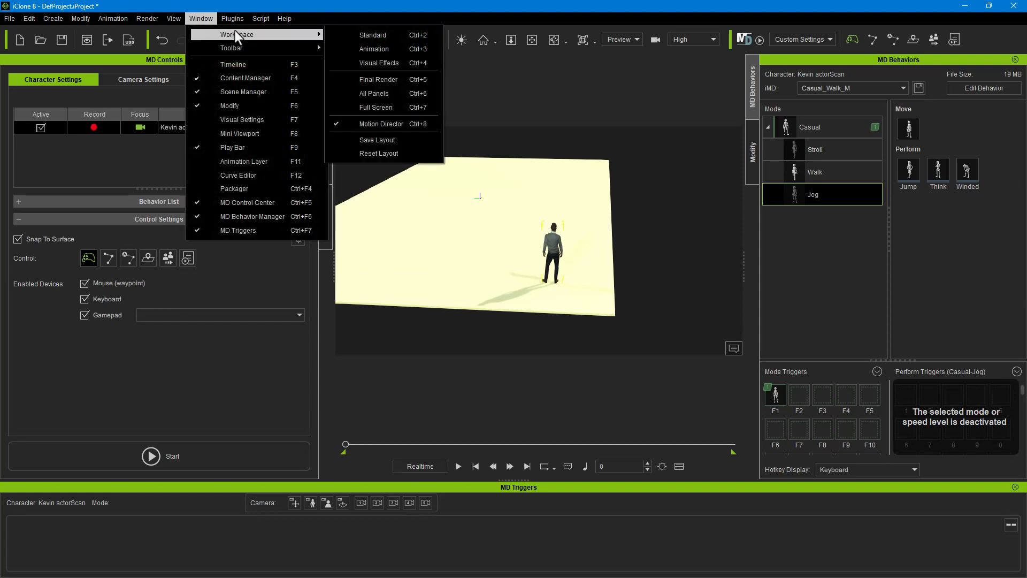
{"action": "left_click", "coordinate": [377, 36]}
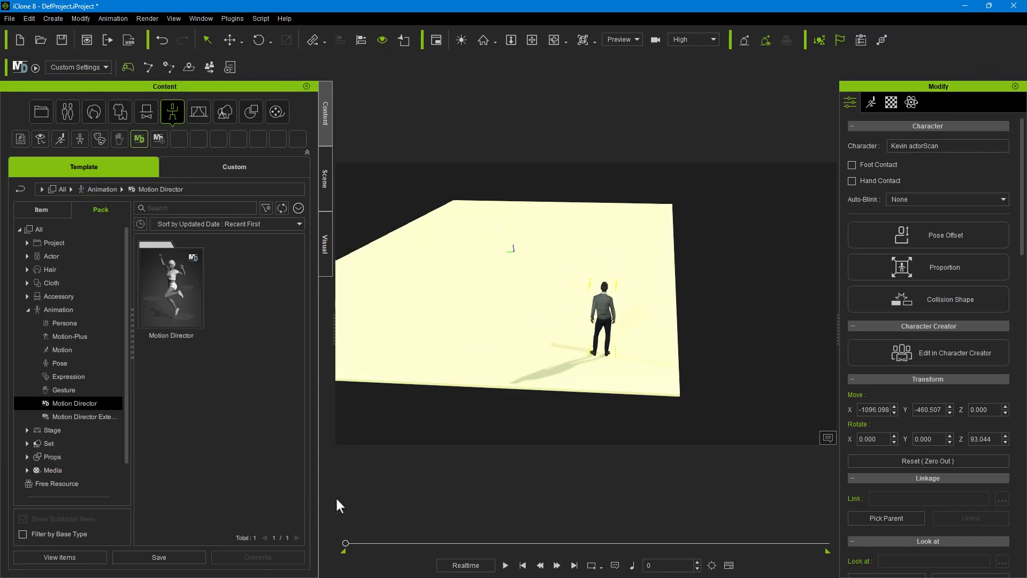
{"action": "left_click", "coordinate": [728, 564]}
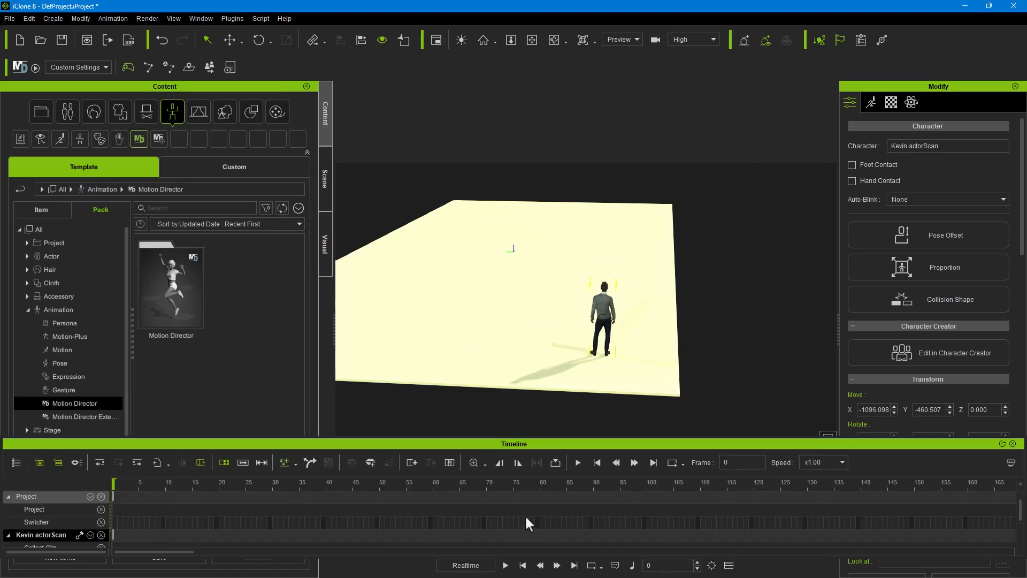
{"action": "scroll", "coordinate": [273, 527], "scroll_direction": "down", "scroll_amount": 2}
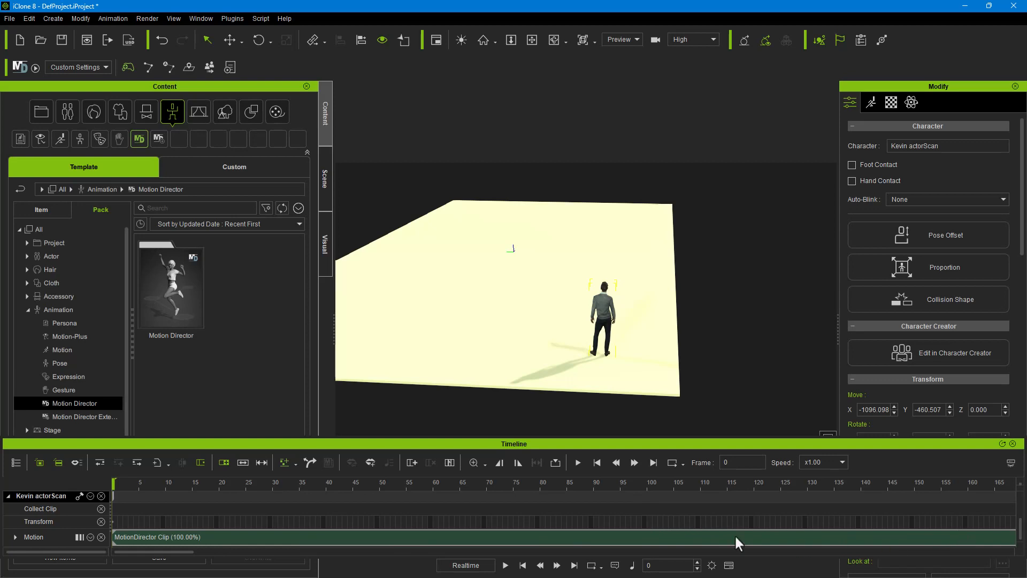
Play back the recorded Motion Director clip to the end of the timeline and select the floor
{"action": "left_click", "coordinate": [578, 463]}
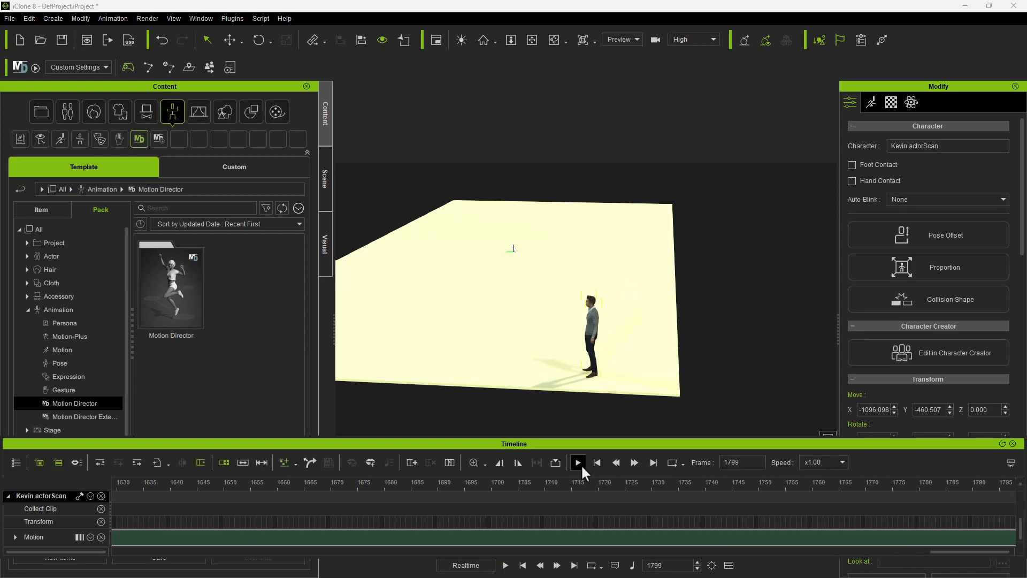
{"action": "left_click", "coordinate": [643, 60]}
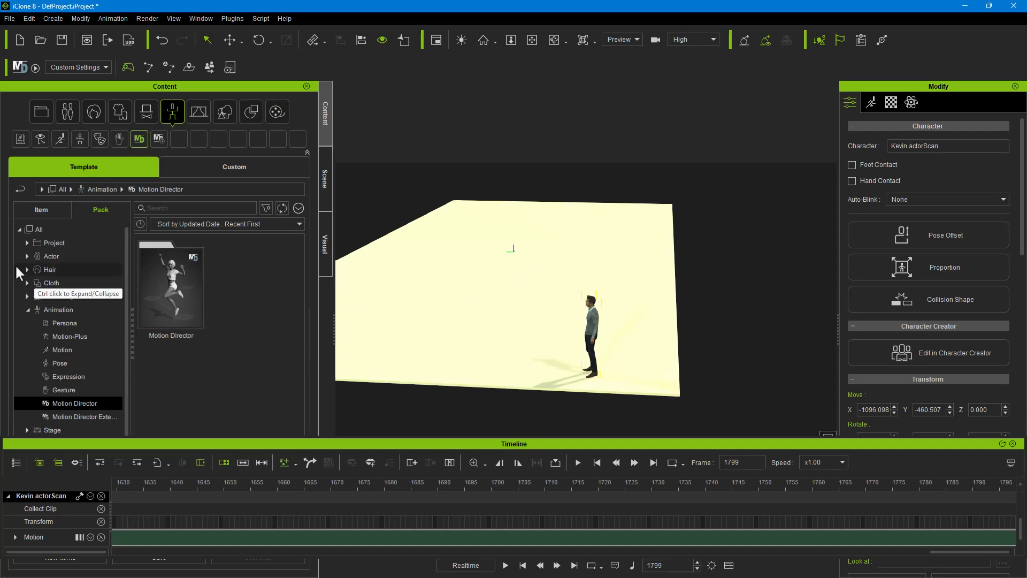
{"action": "left_click", "coordinate": [554, 305]}
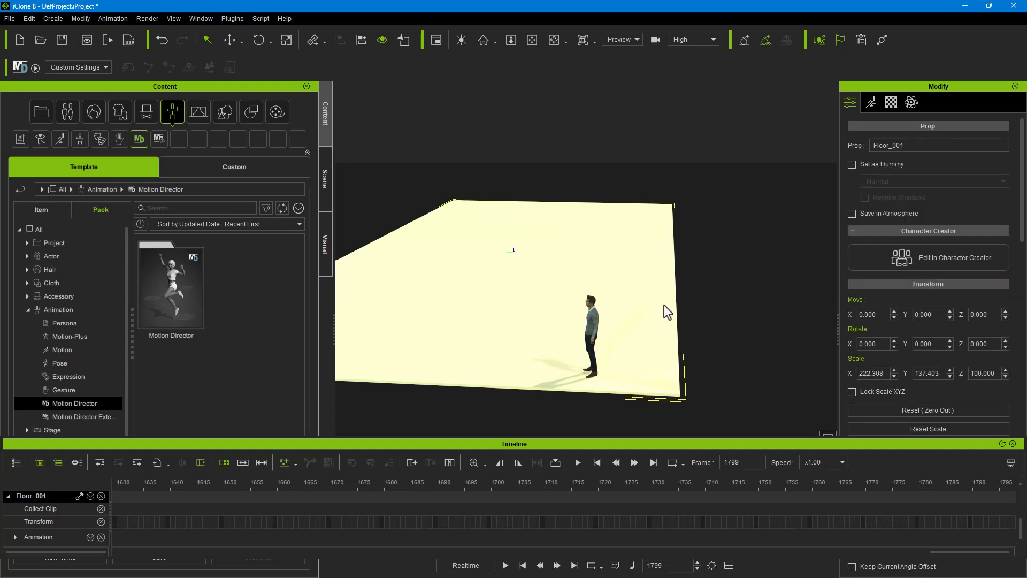